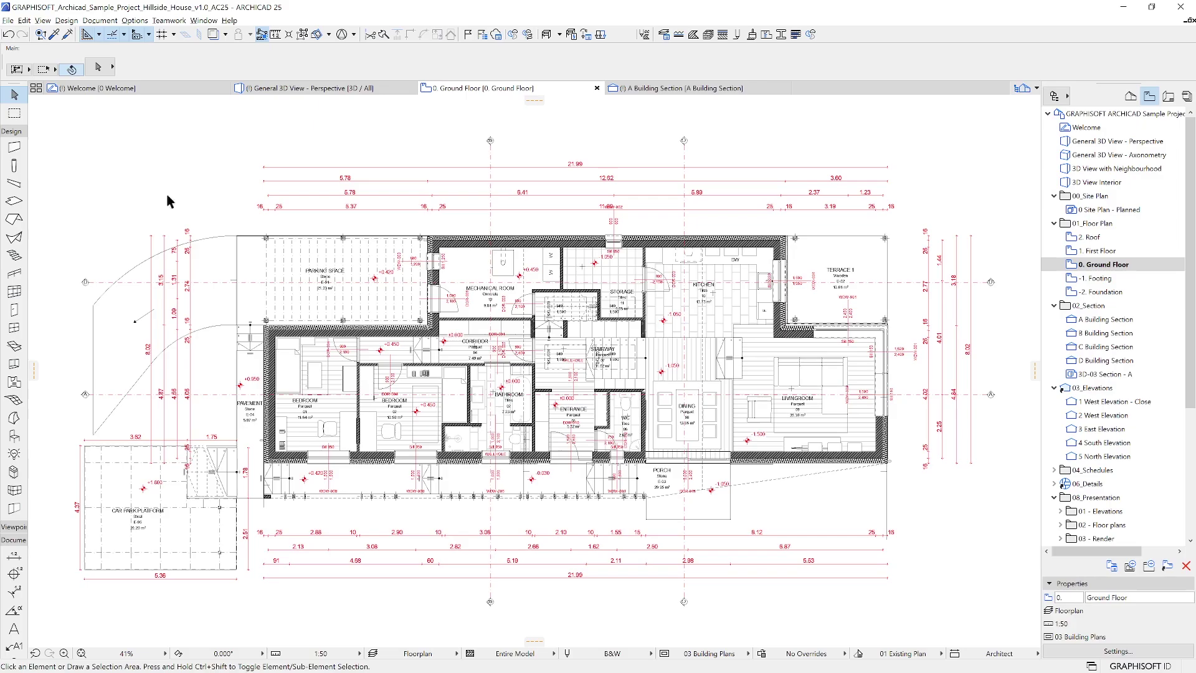
Stretch the end of the wall between the corridor and the bedroom past the crossing wall to the wardrobe's corner
scroll(290, 332, "up", 10)
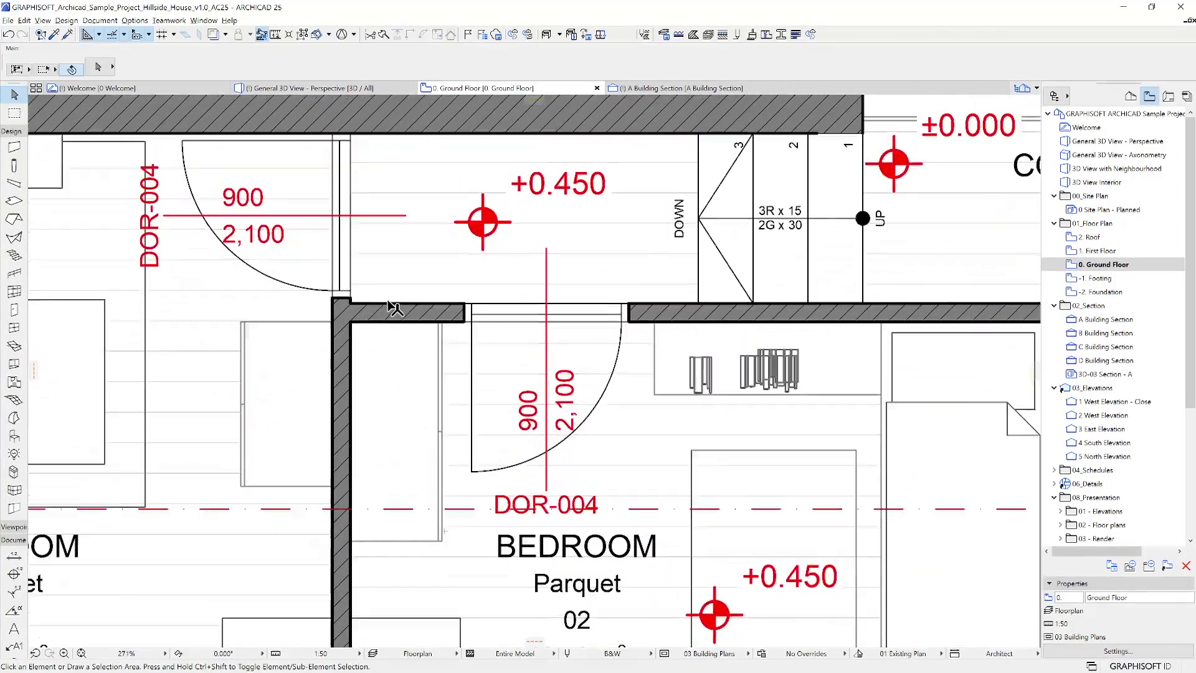
left_click(416, 309)
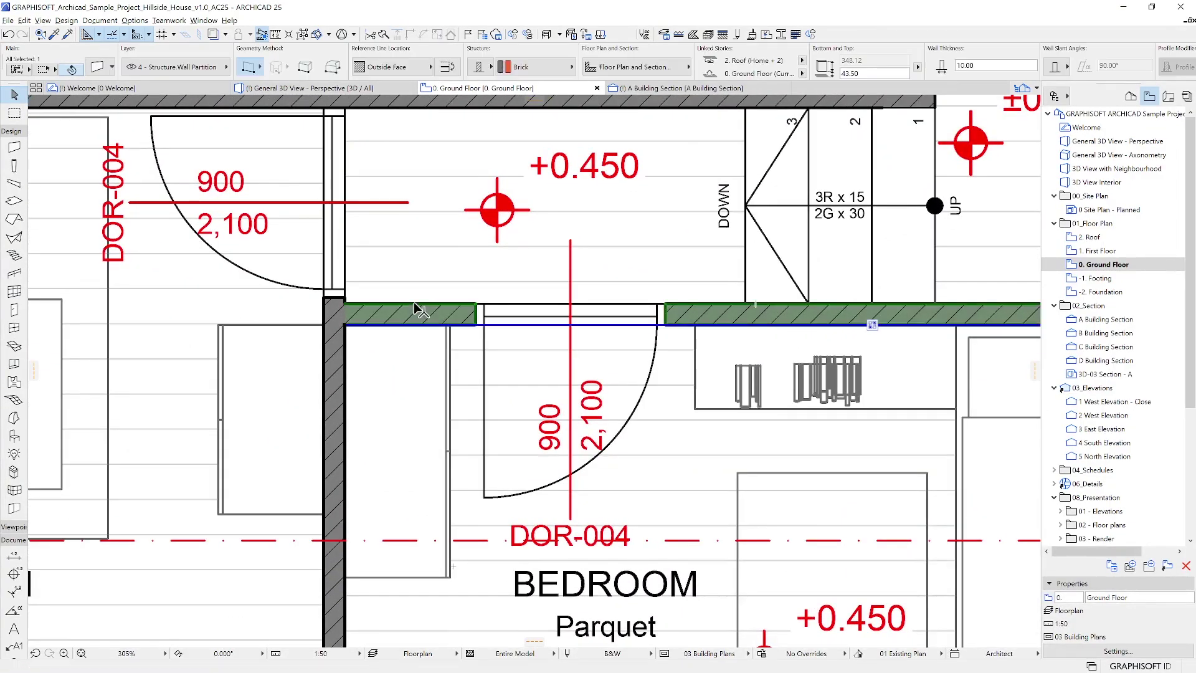
left_click(349, 319)
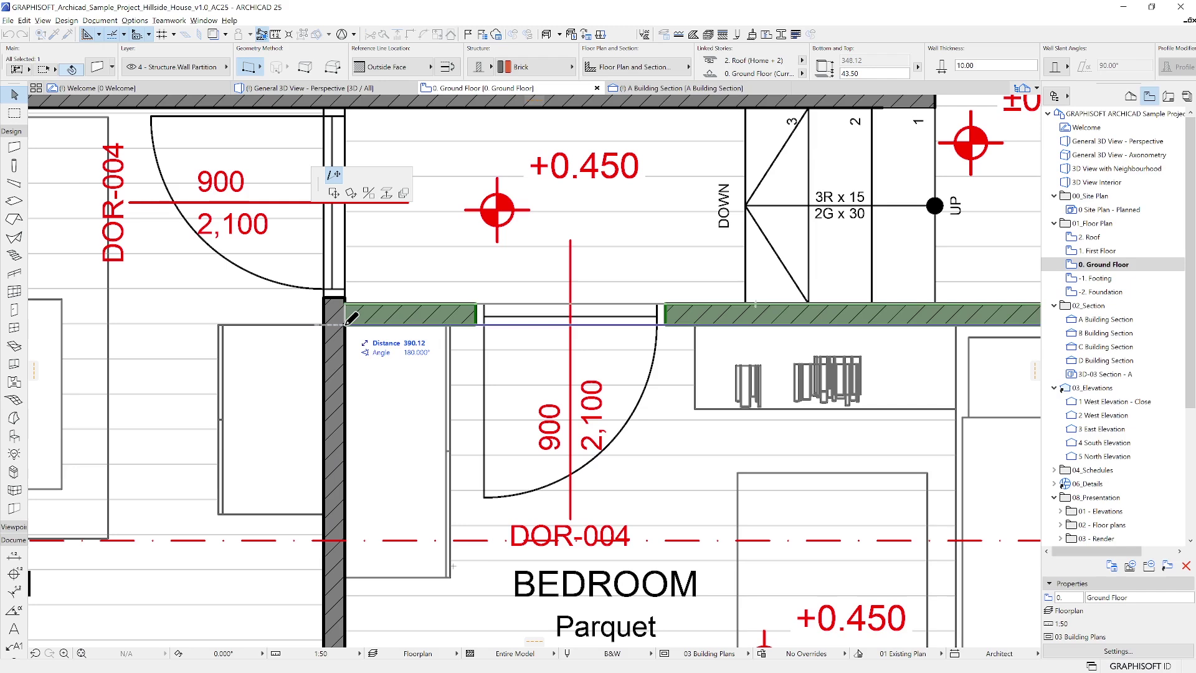
left_click_drag(319, 187, 179, 379)
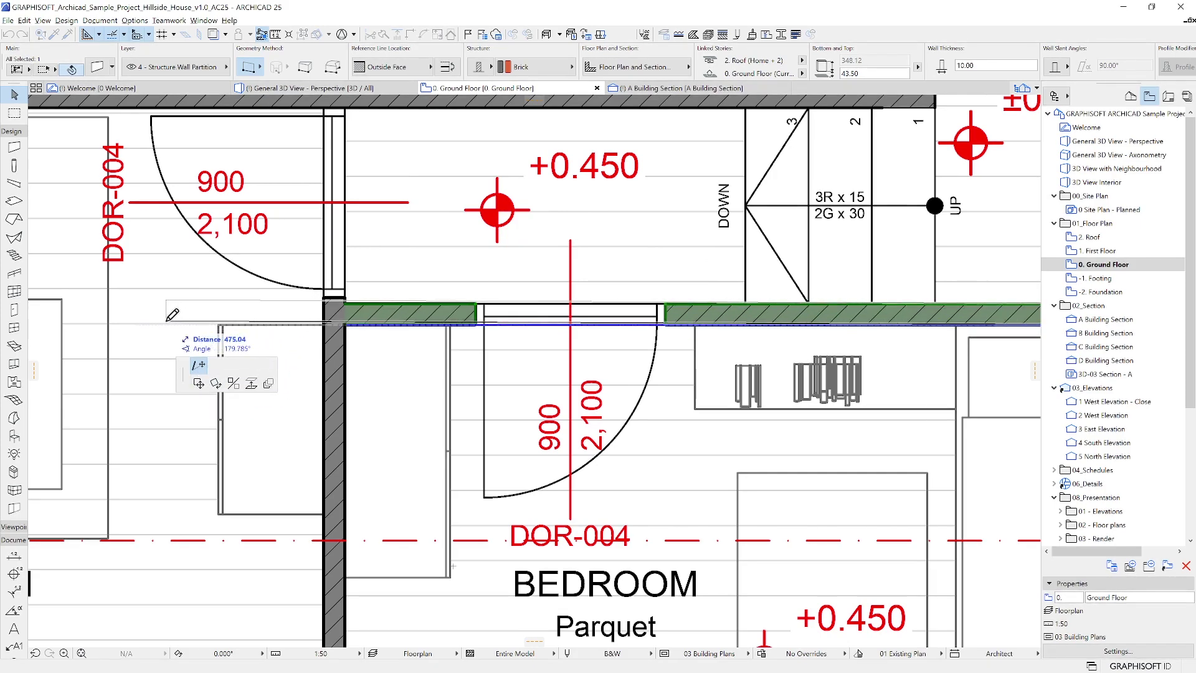
left_click(223, 320)
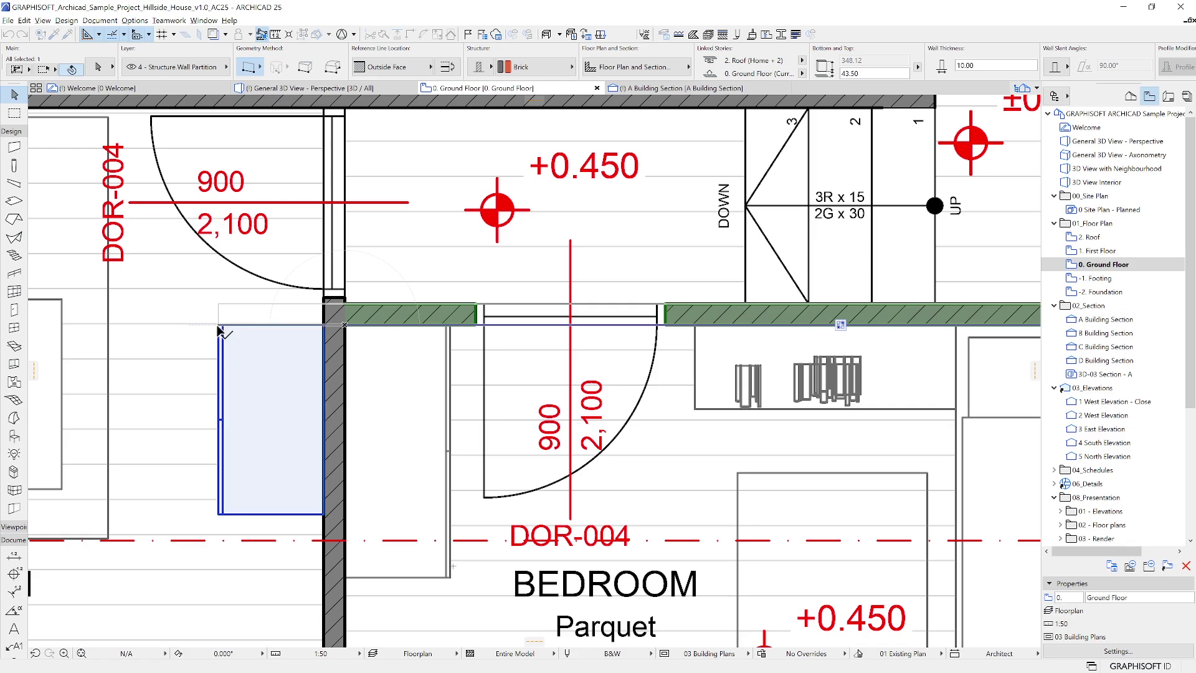
left_click(261, 360)
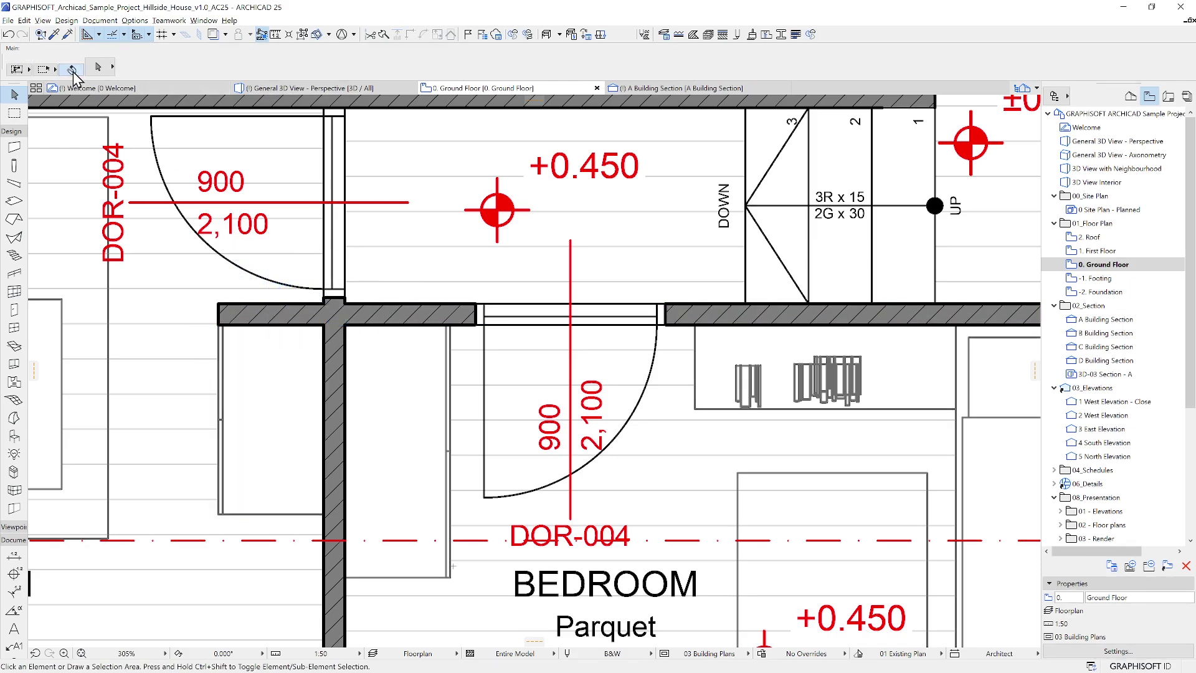
Rotate the bedroom partition wall about a point on its reference line, and undo the rotation
left_click(234, 330)
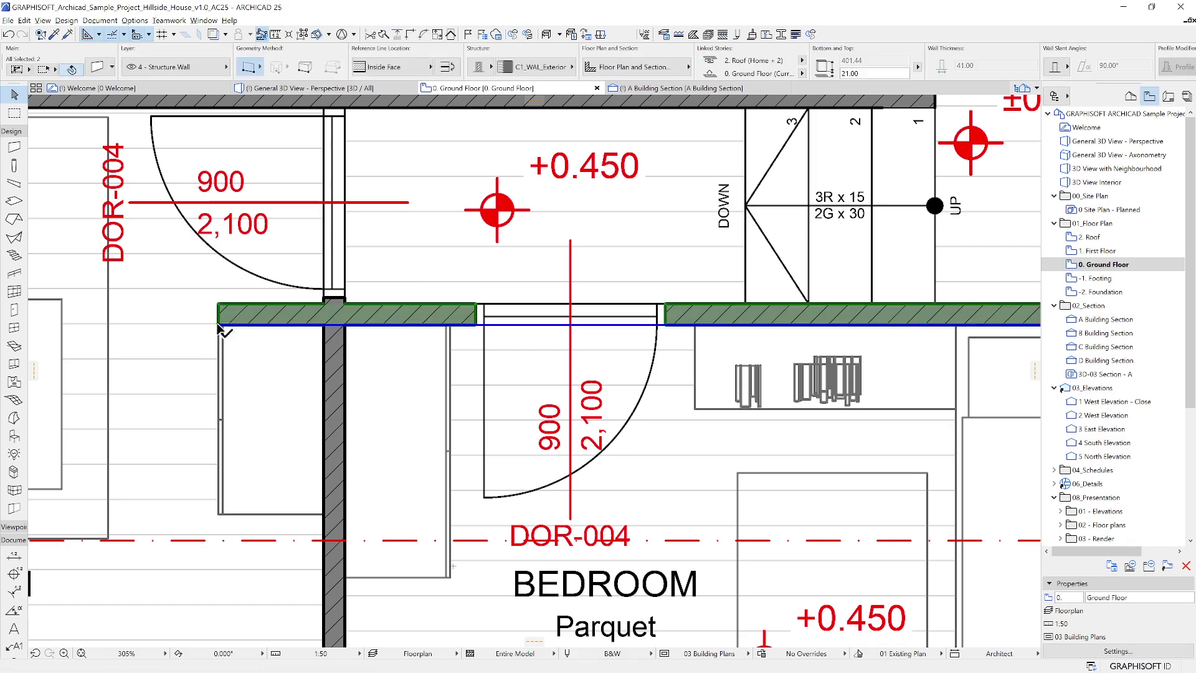
left_click(219, 320)
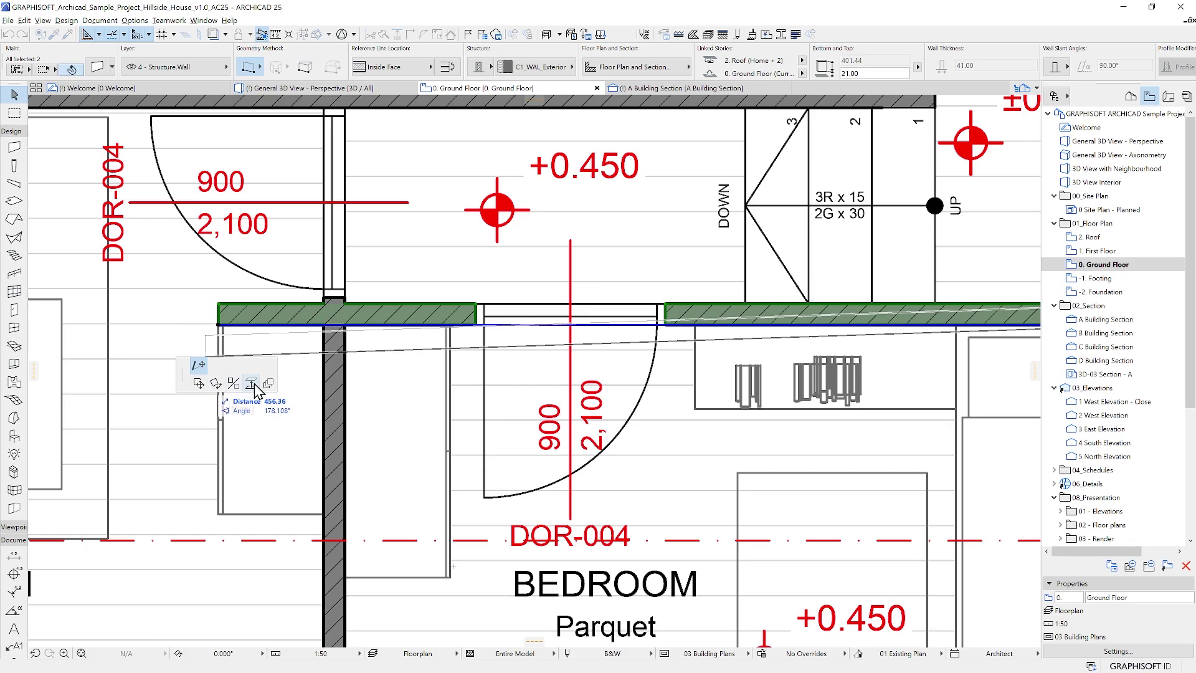
left_click(198, 383)
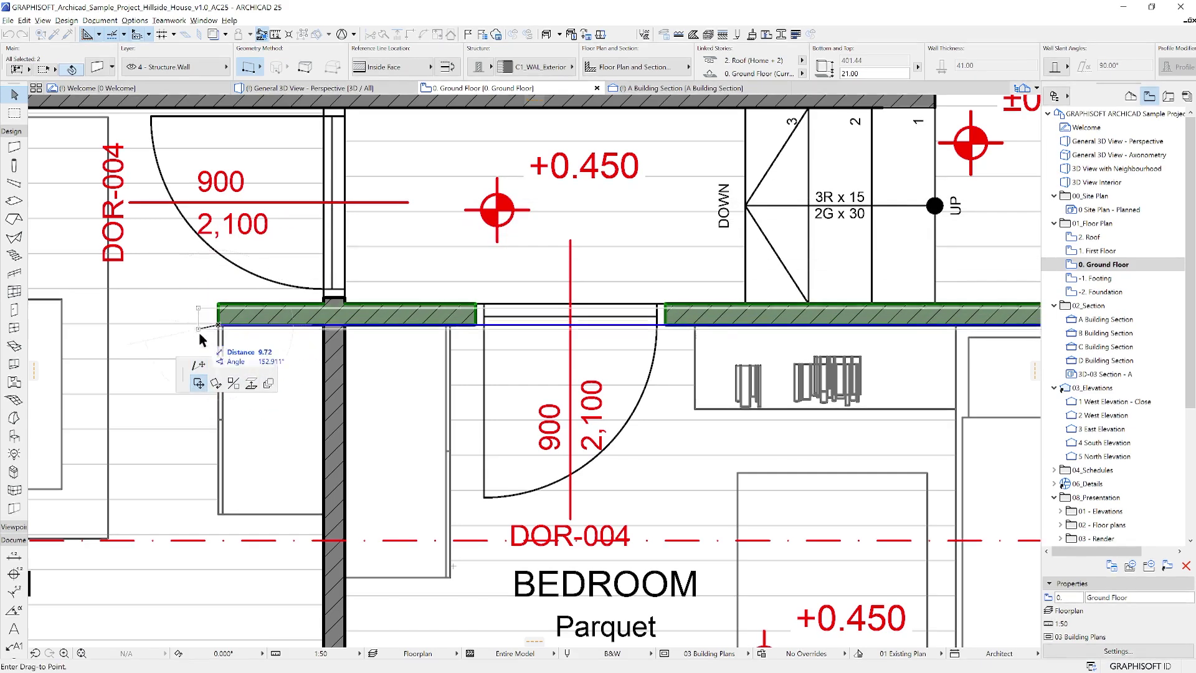
left_click(216, 383)
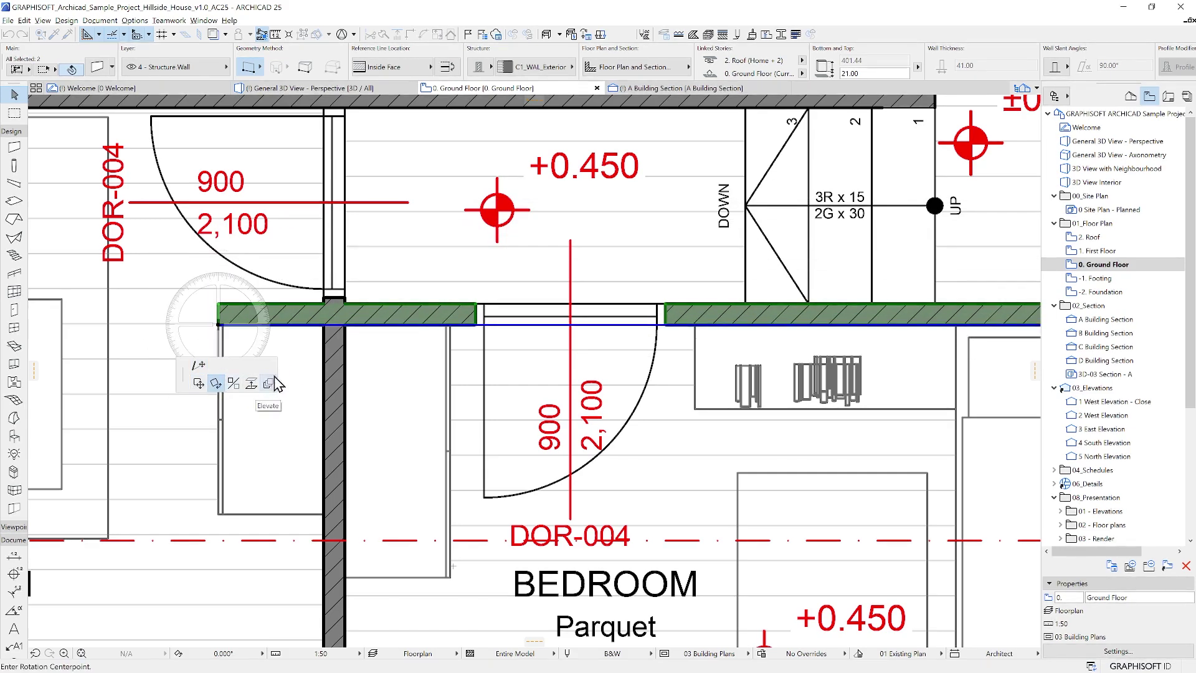
left_click(414, 324)
left_click(291, 350)
left_click(300, 301)
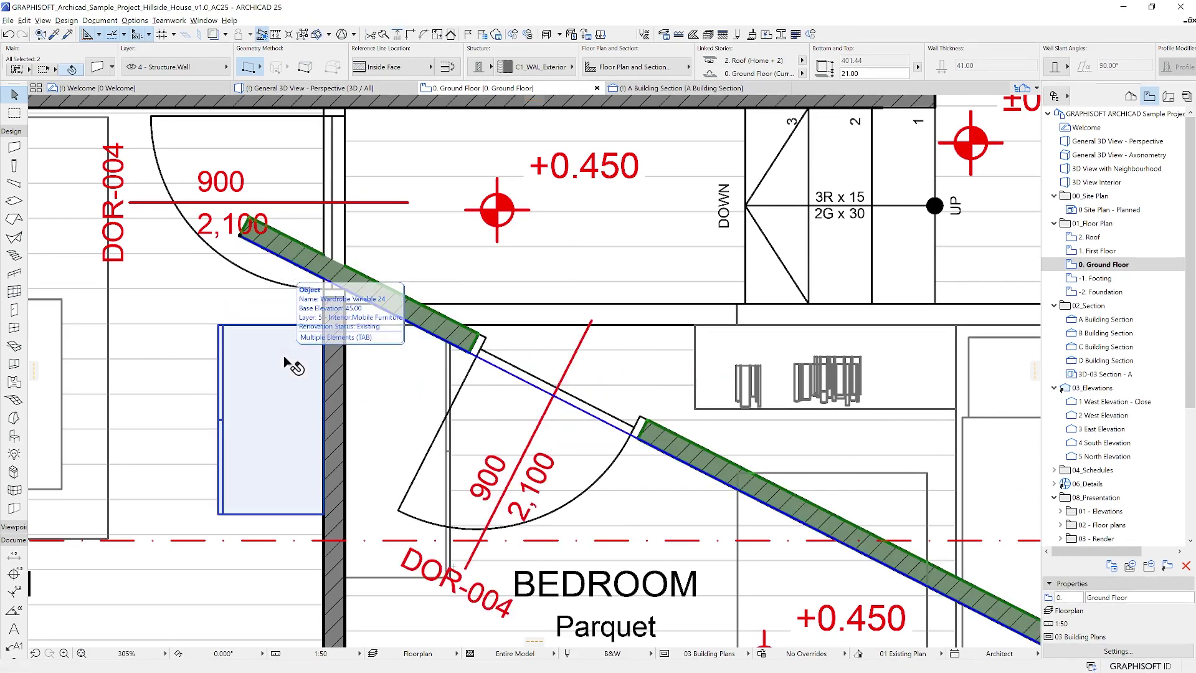
left_click(24, 20)
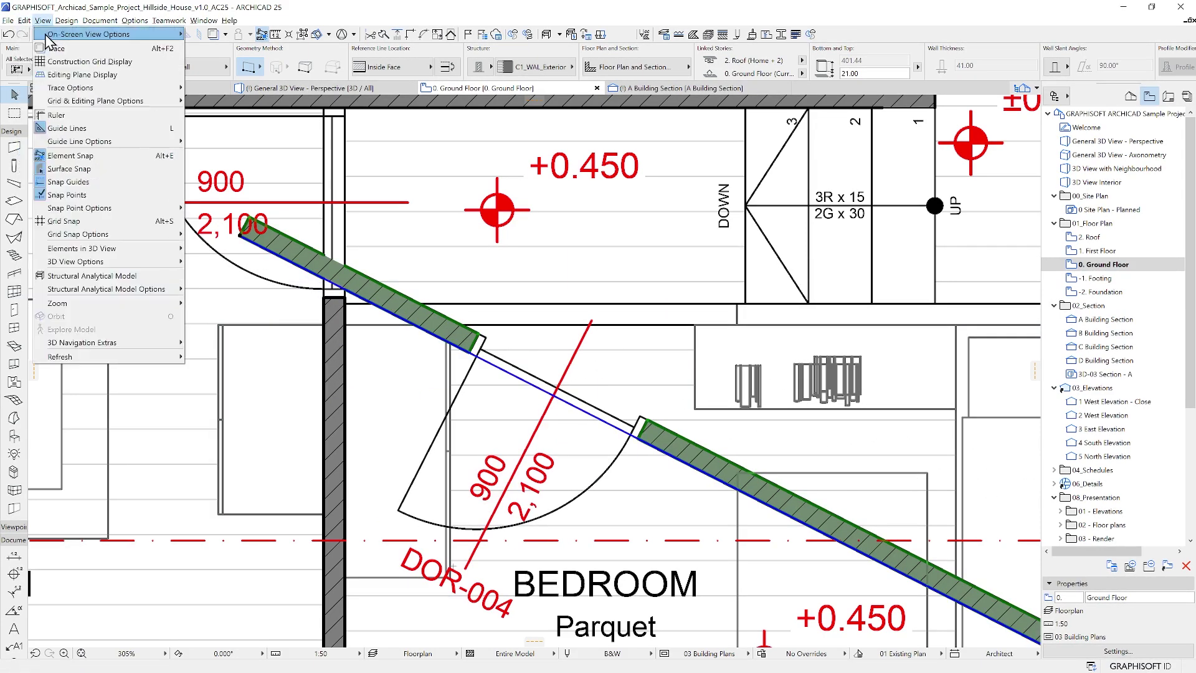
left_click(50, 35)
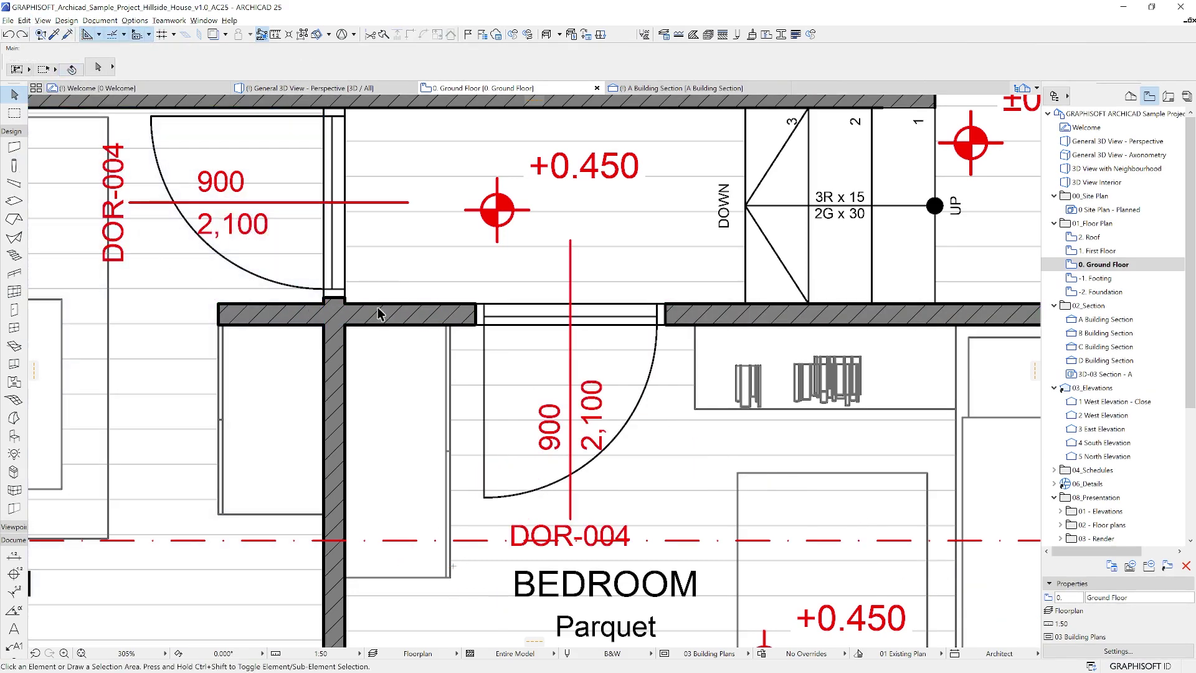
left_click(398, 314)
left_click(396, 324)
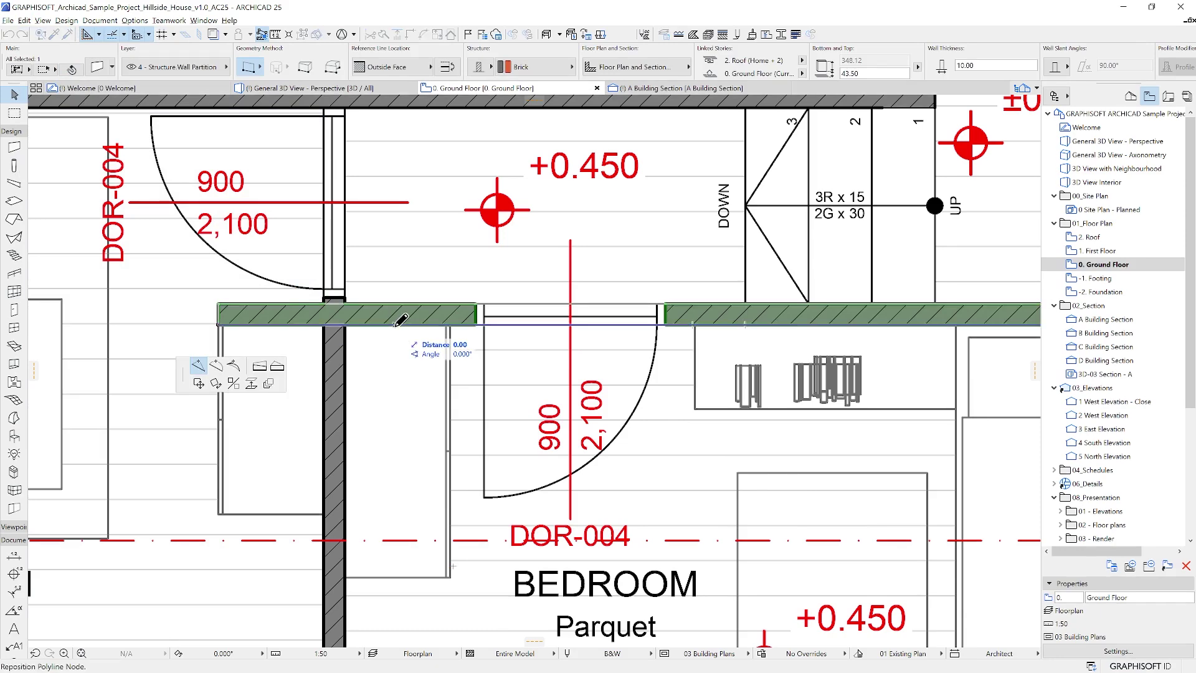
left_click(216, 366)
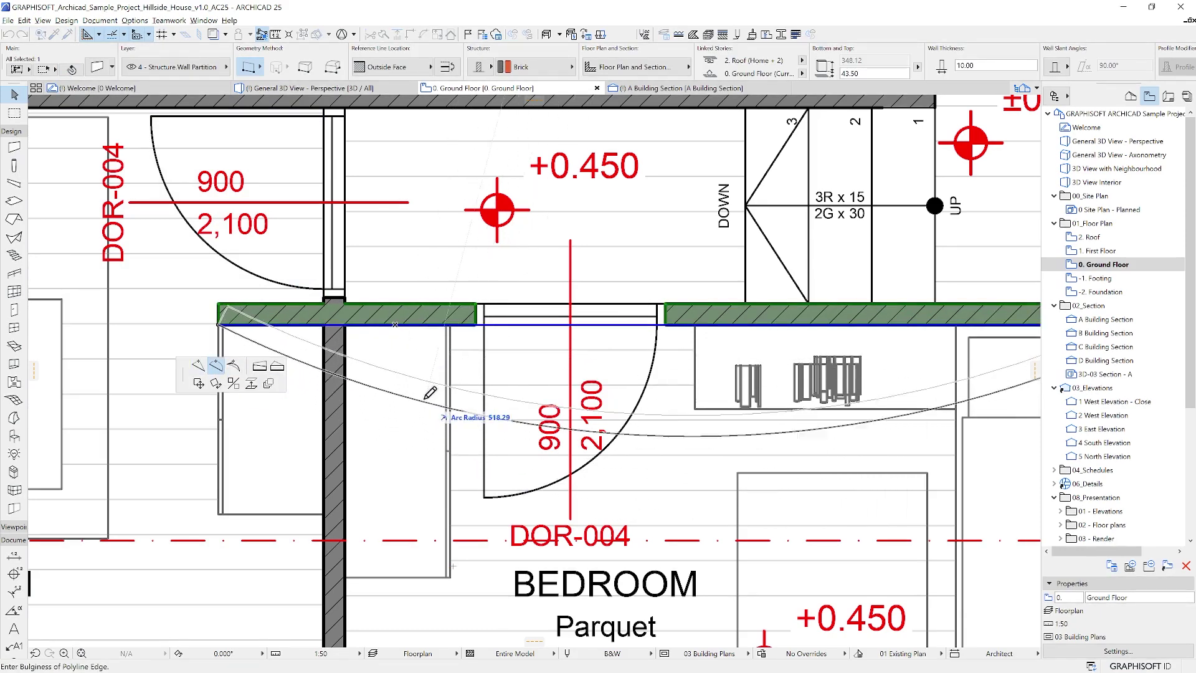
left_click(198, 366)
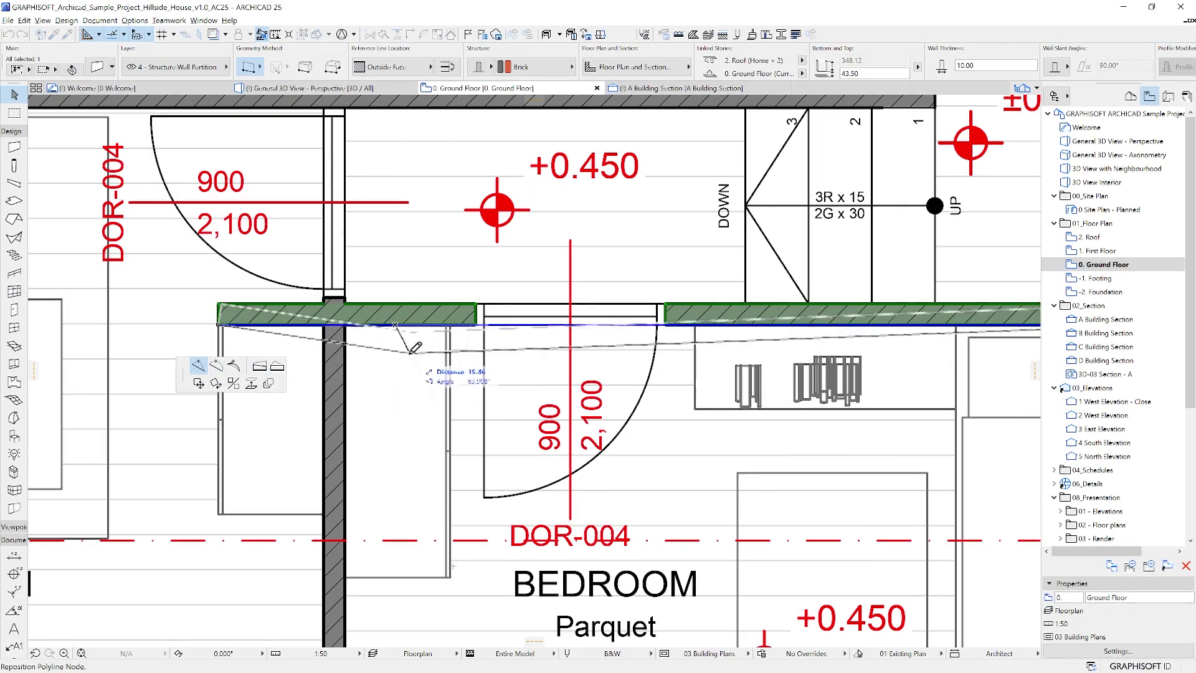
key("Escape")
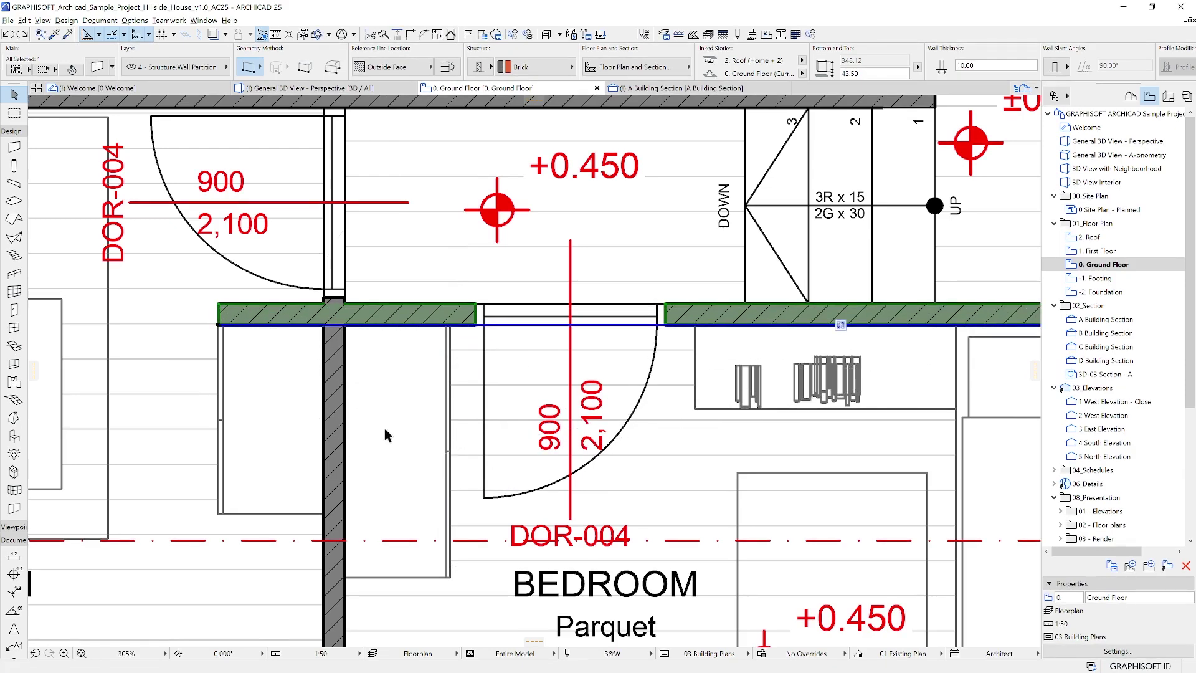
Check the Pet Palette movement and cursor distance options in the Work Environment's Dialog Boxes and Palettes settings and accept them
left_click(135, 20)
mouse_move(206, 161)
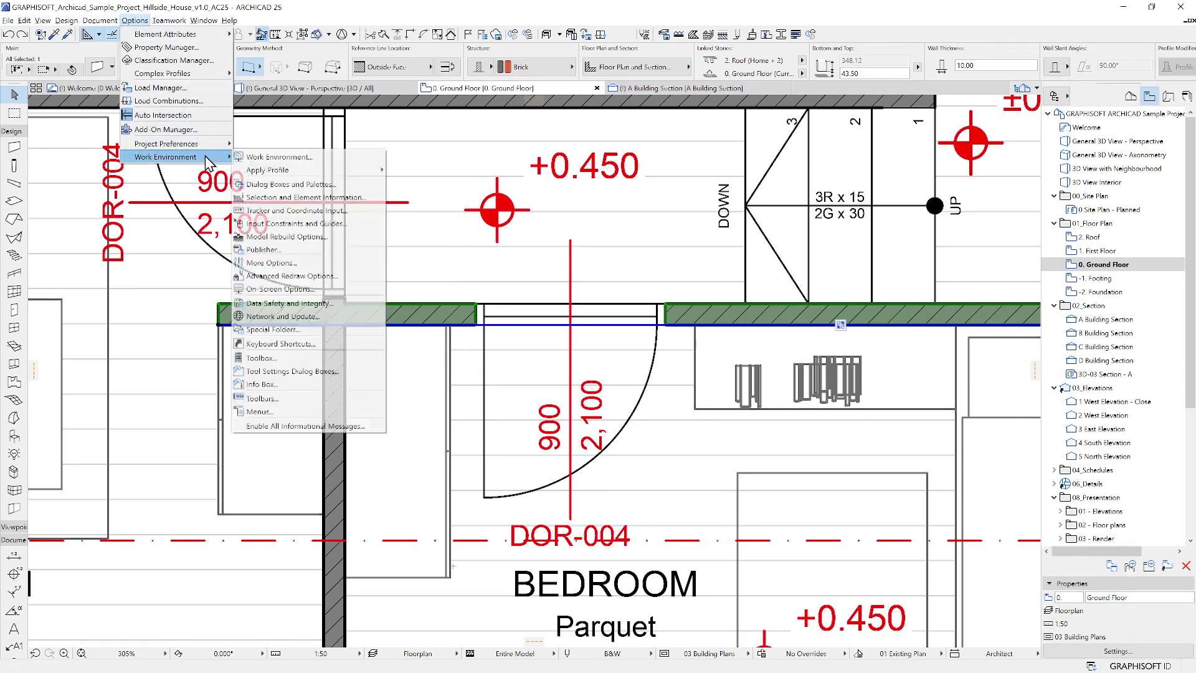
left_click(294, 184)
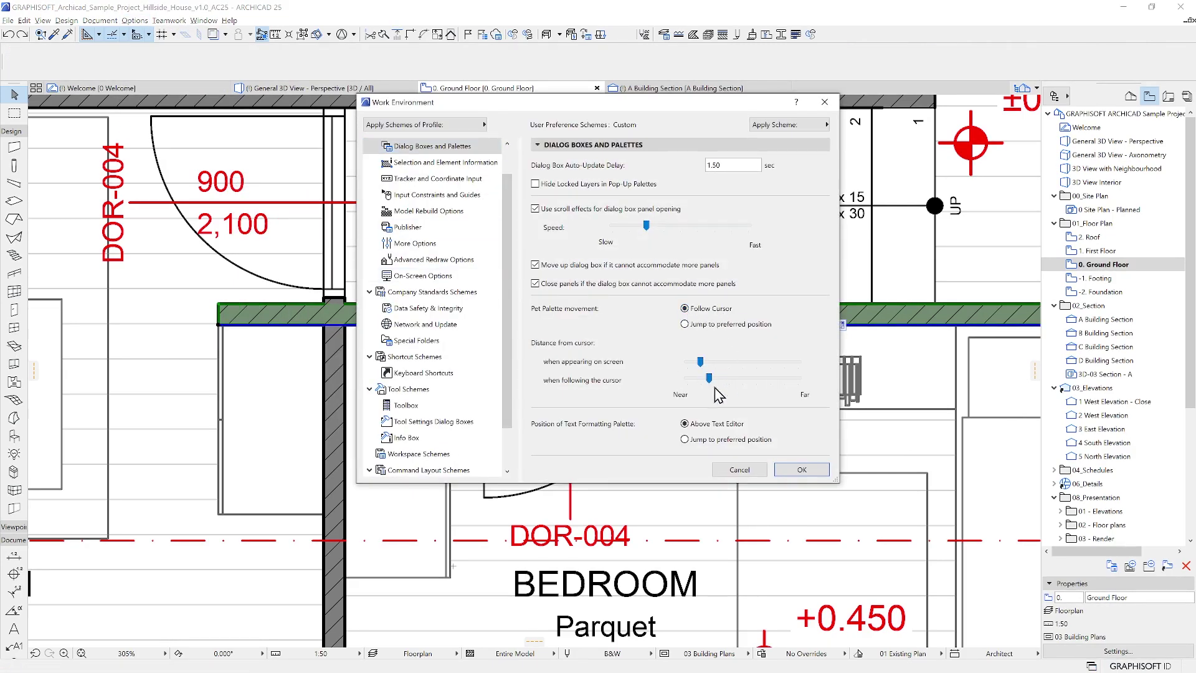
left_click(801, 470)
left_click(315, 325)
left_click(381, 323)
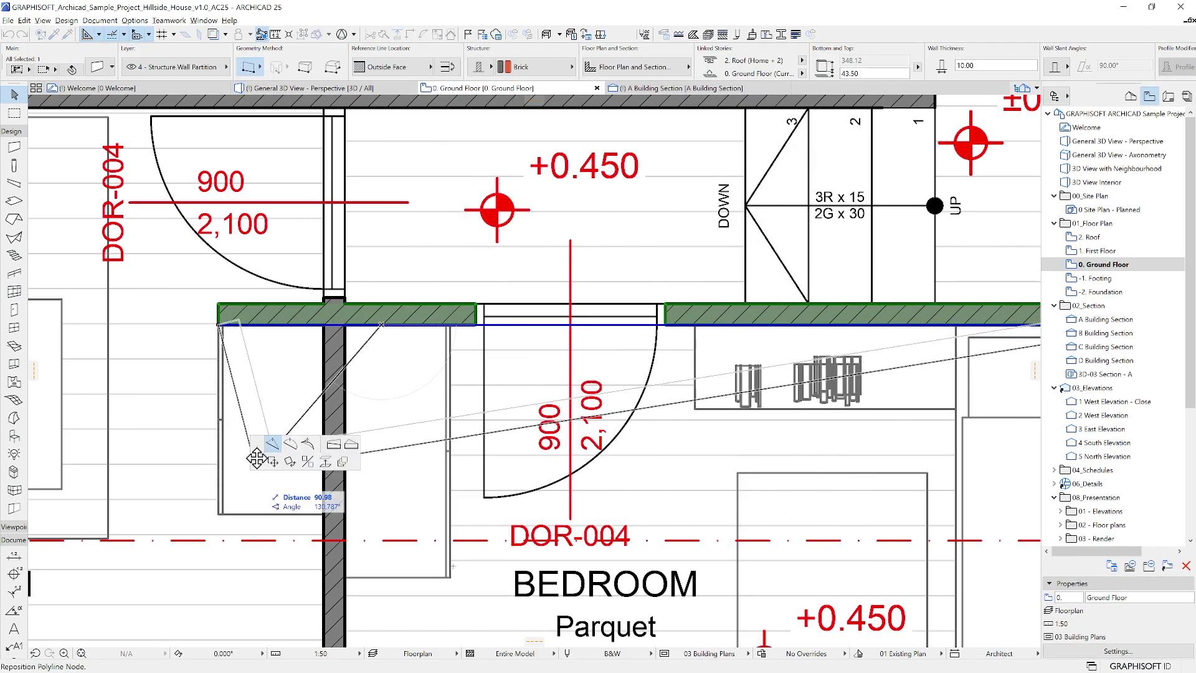
key("Escape")
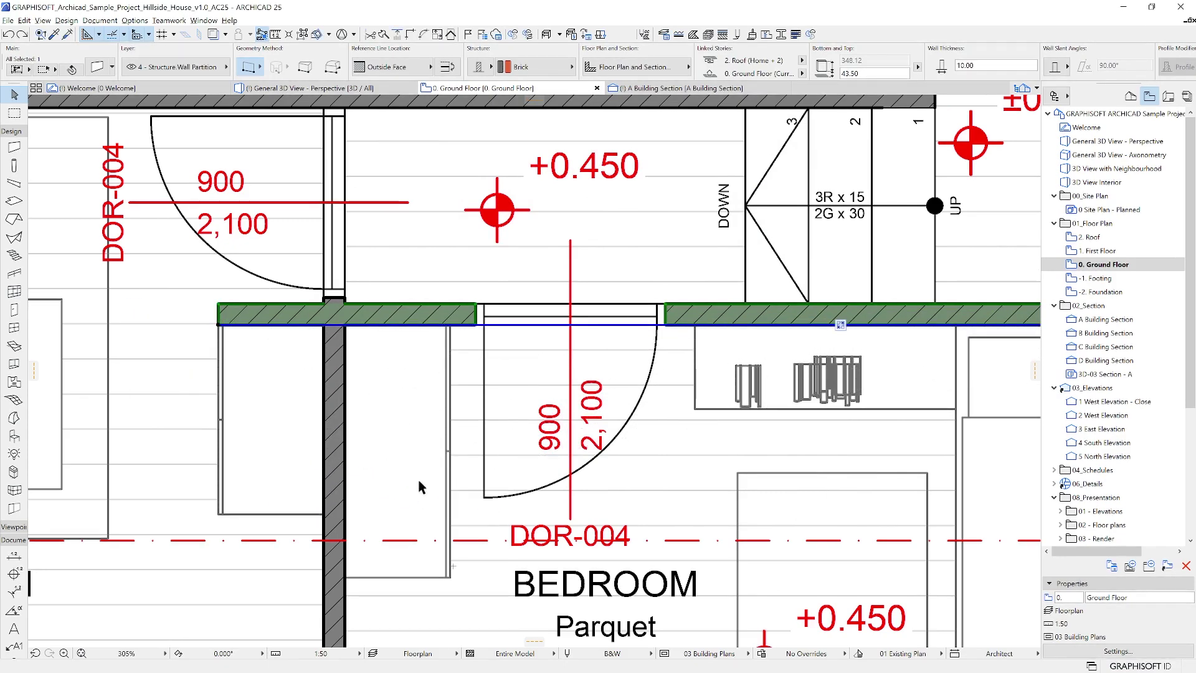
Stretch the free end of the bedroom partition wall to a distance of 500 and deselect the wall
left_click(222, 325)
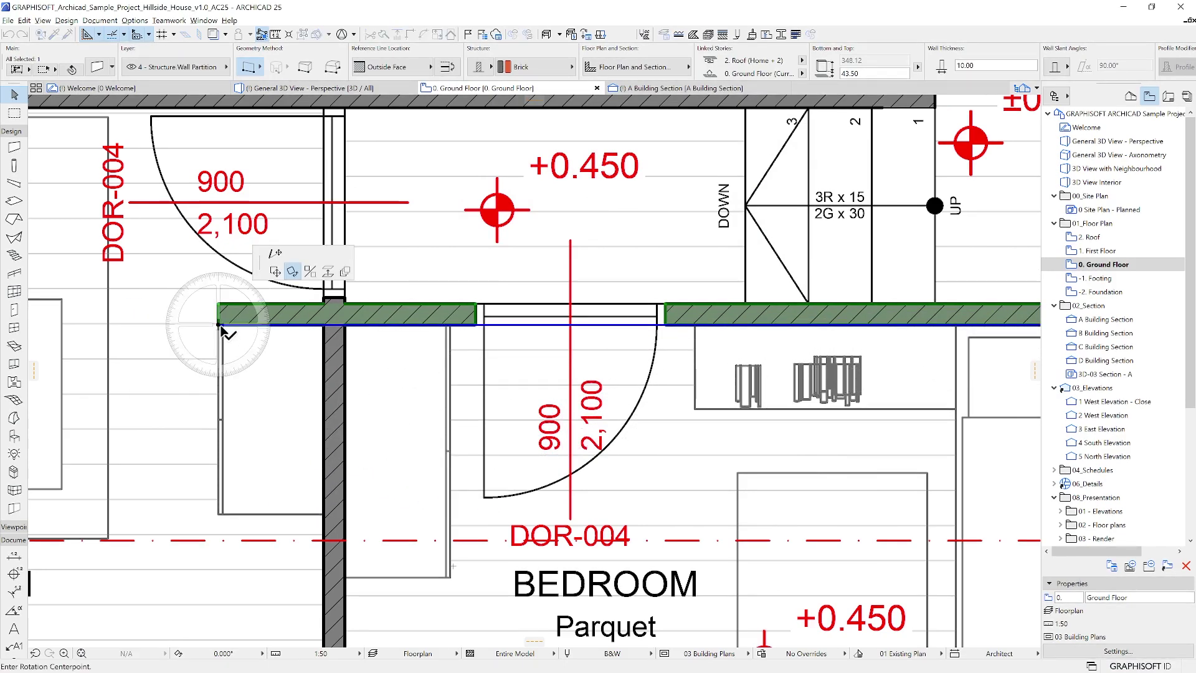
left_click(275, 254)
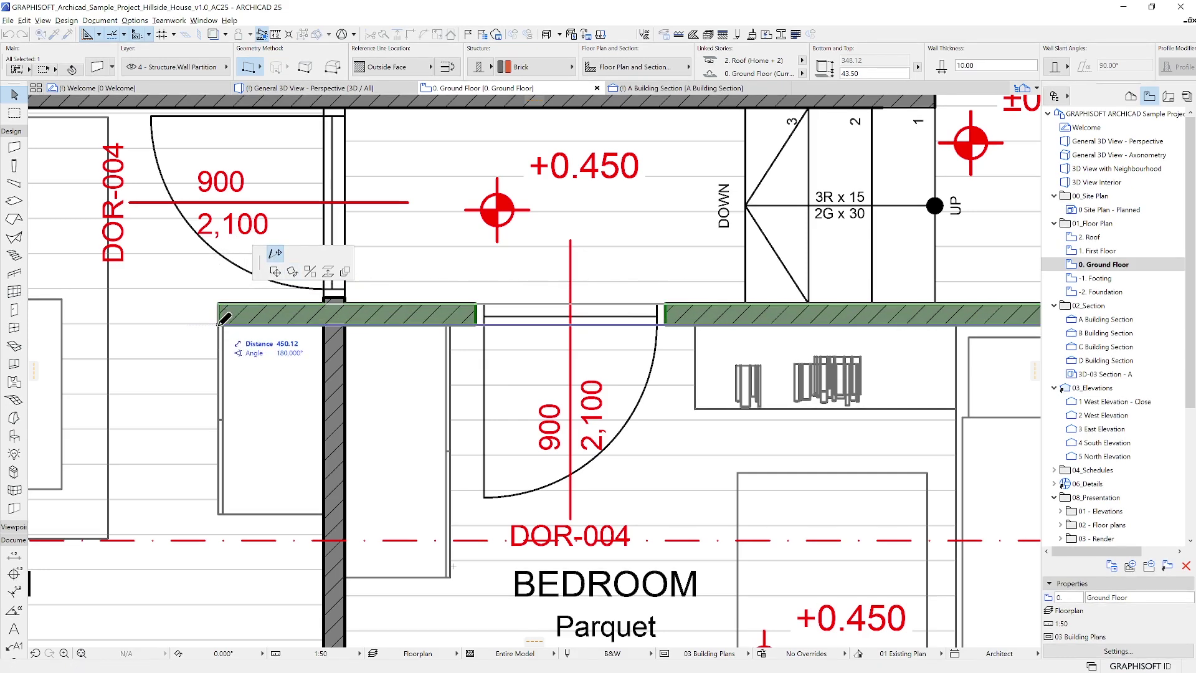
key("Tab")
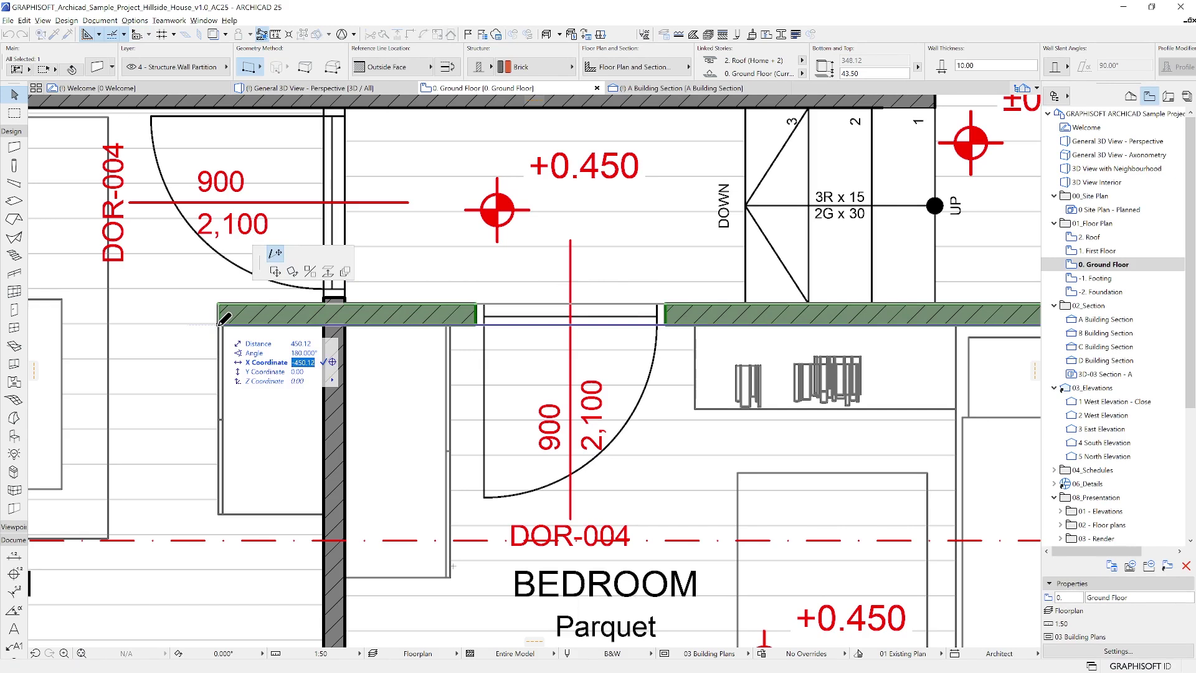
key("Tab")
key("Tab")
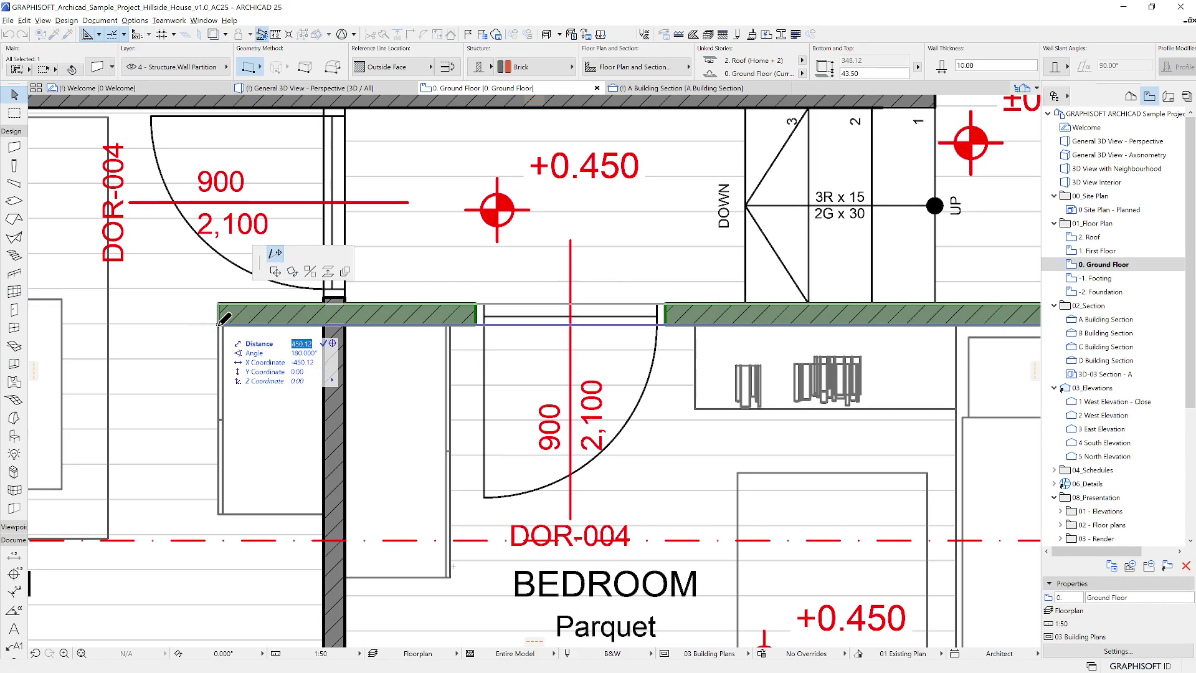
type("500")
key("Return")
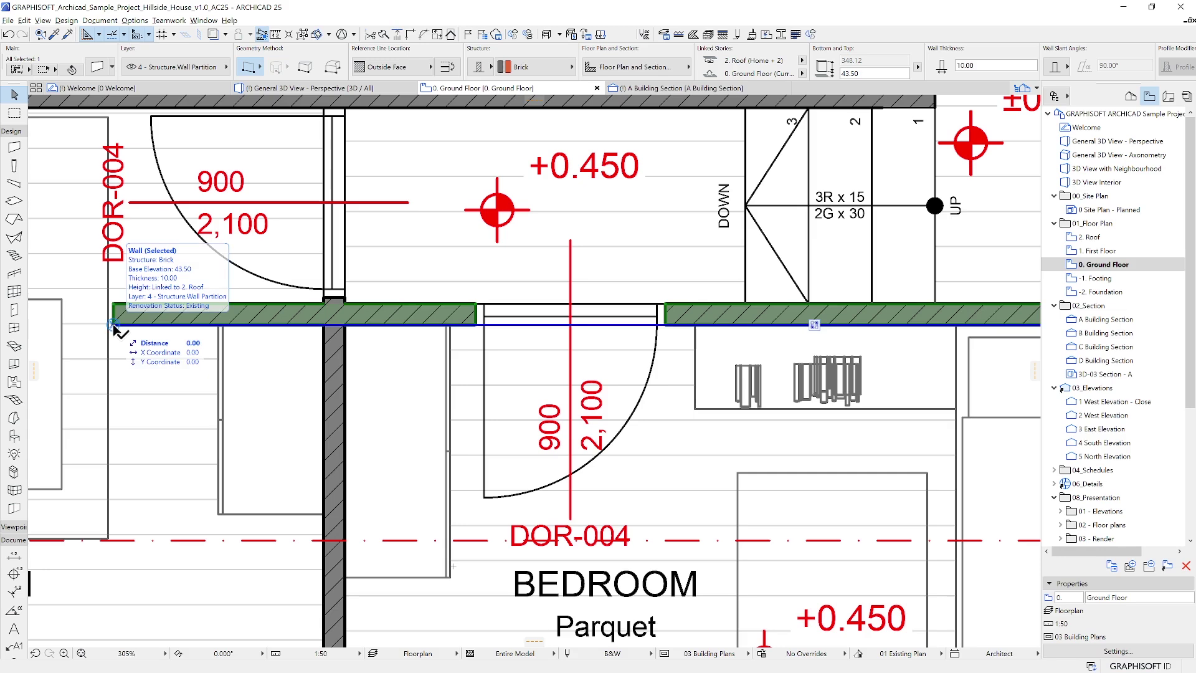
key("Escape")
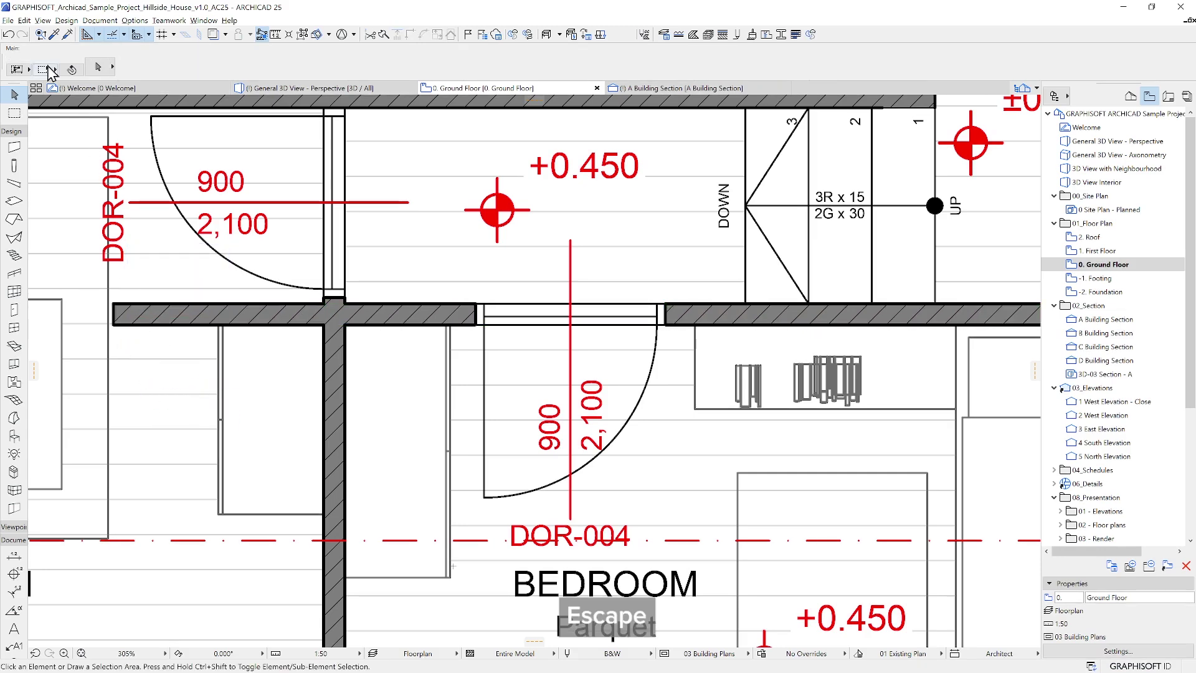
Undo the last wall stretch and clear the selection
left_click(24, 20)
left_click(38, 33)
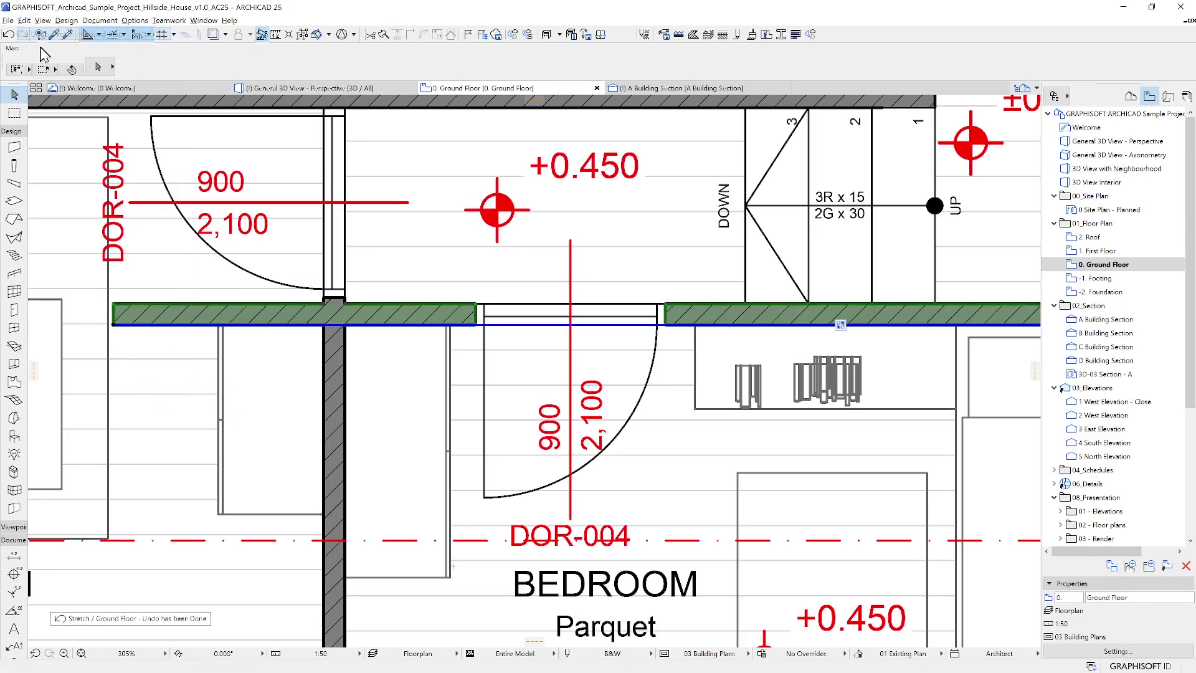
left_click(170, 377)
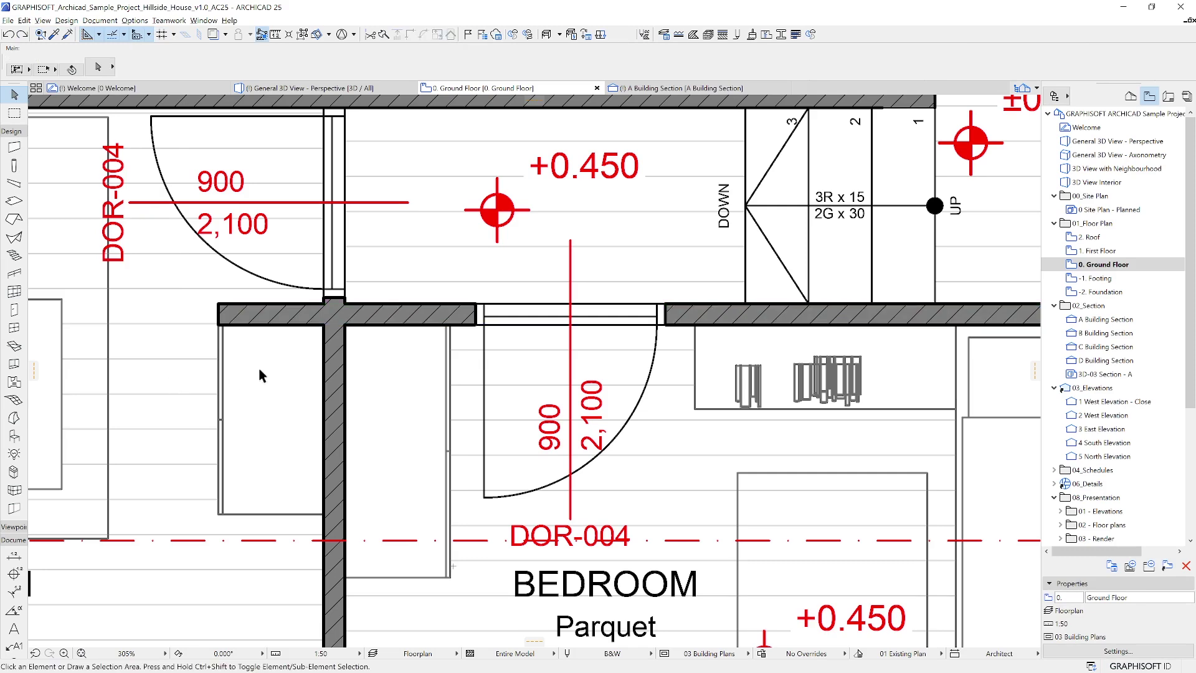
Try to move the bedroom partition wall along its reference line with the Drag command
left_click(392, 316)
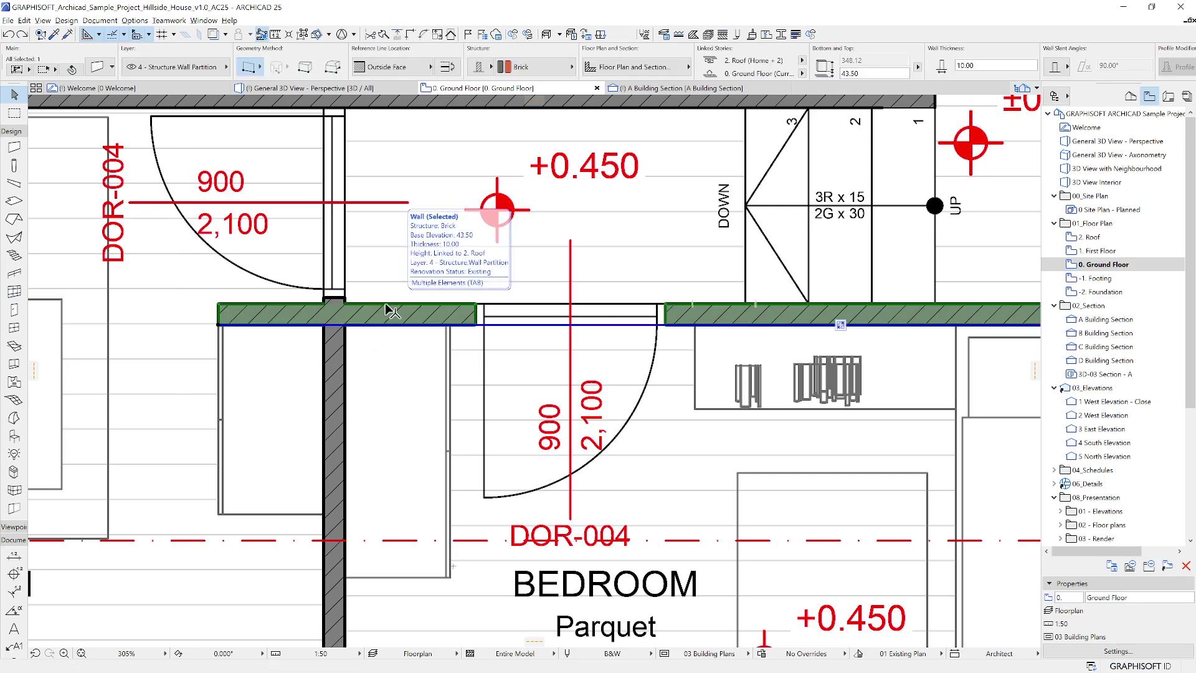
left_click(25, 21)
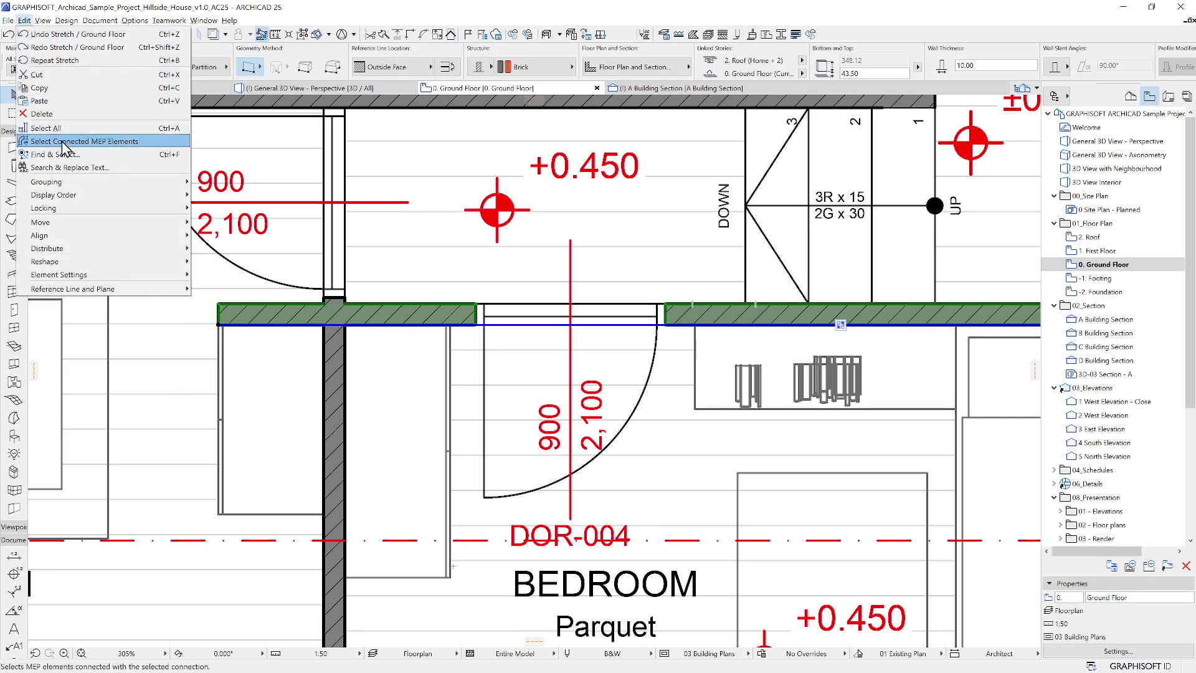
mouse_move(94, 226)
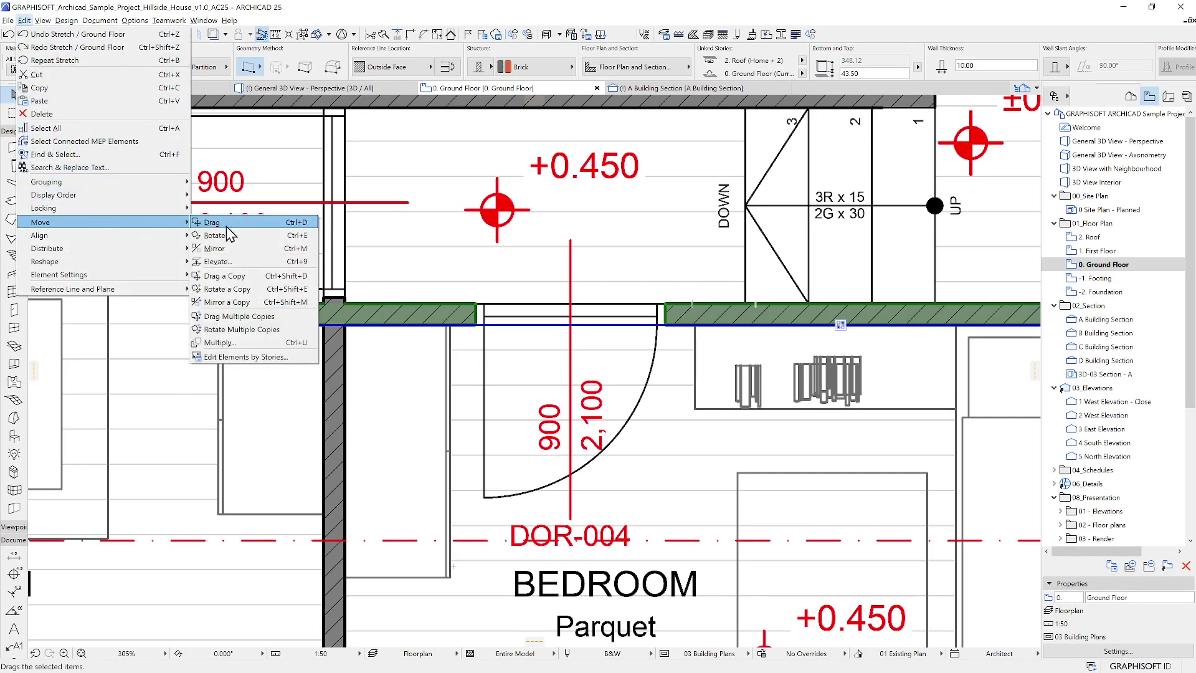
left_click(249, 321)
left_click(386, 324)
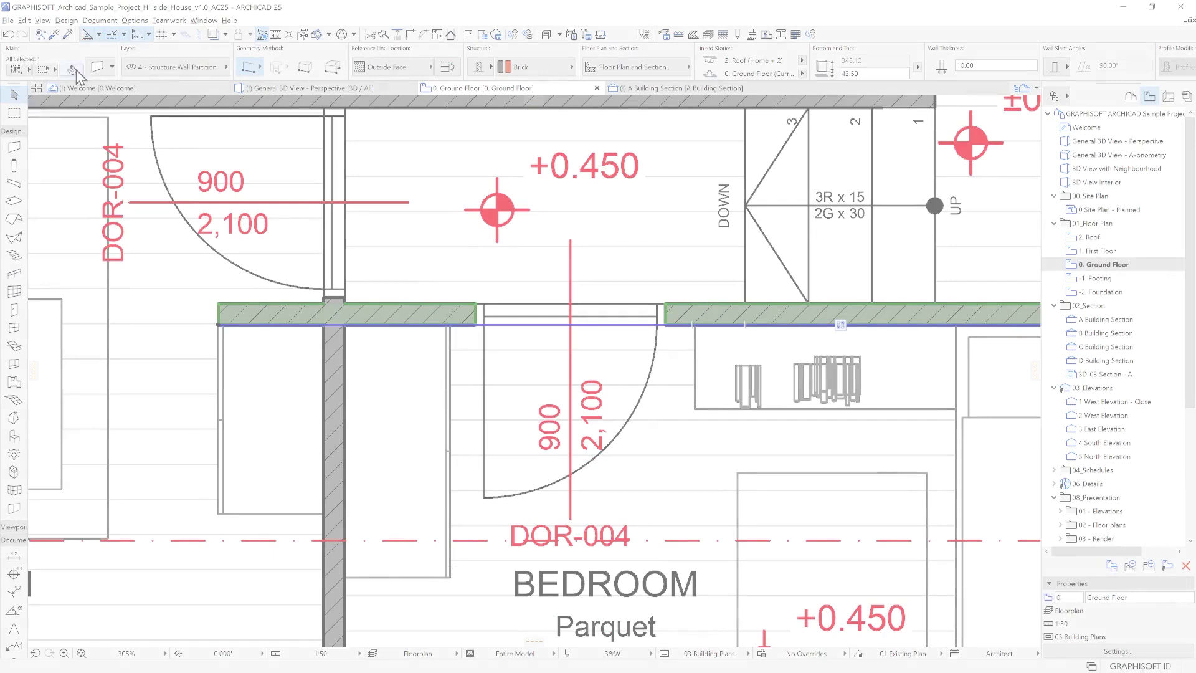
Review the Move, Align, Distribute, Reshape and Element Settings commands for the selected wall and the list of available toolbars
left_click(24, 20)
mouse_move(103, 219)
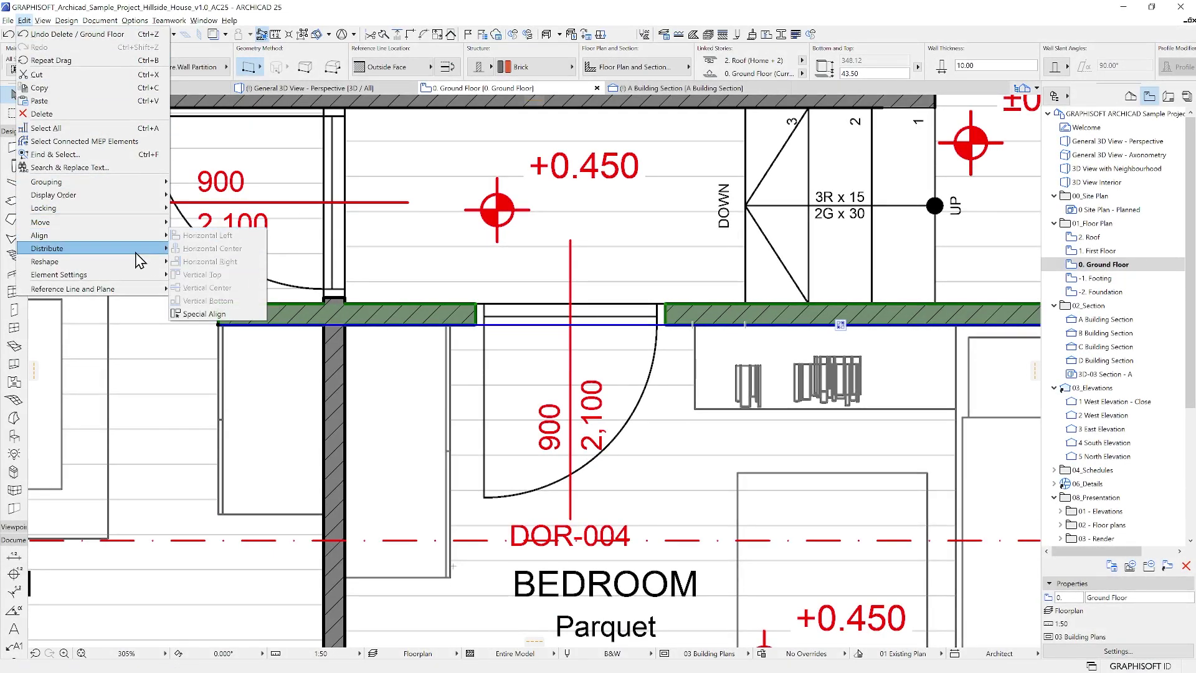
mouse_move(131, 275)
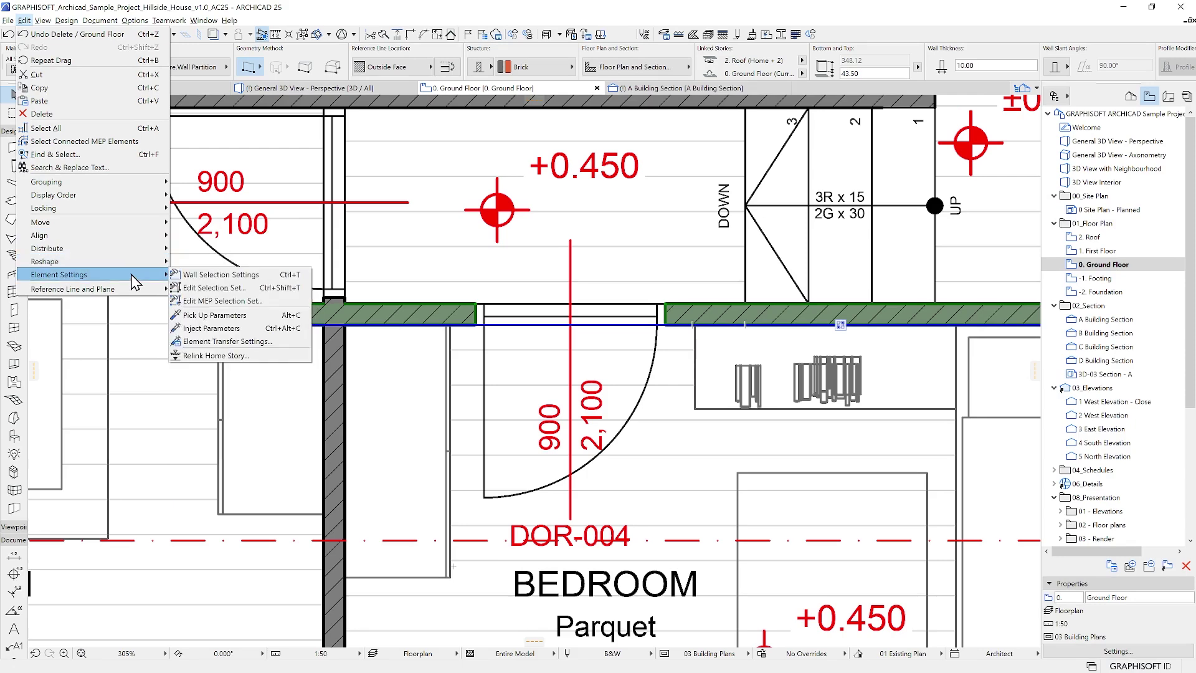
mouse_move(69, 25)
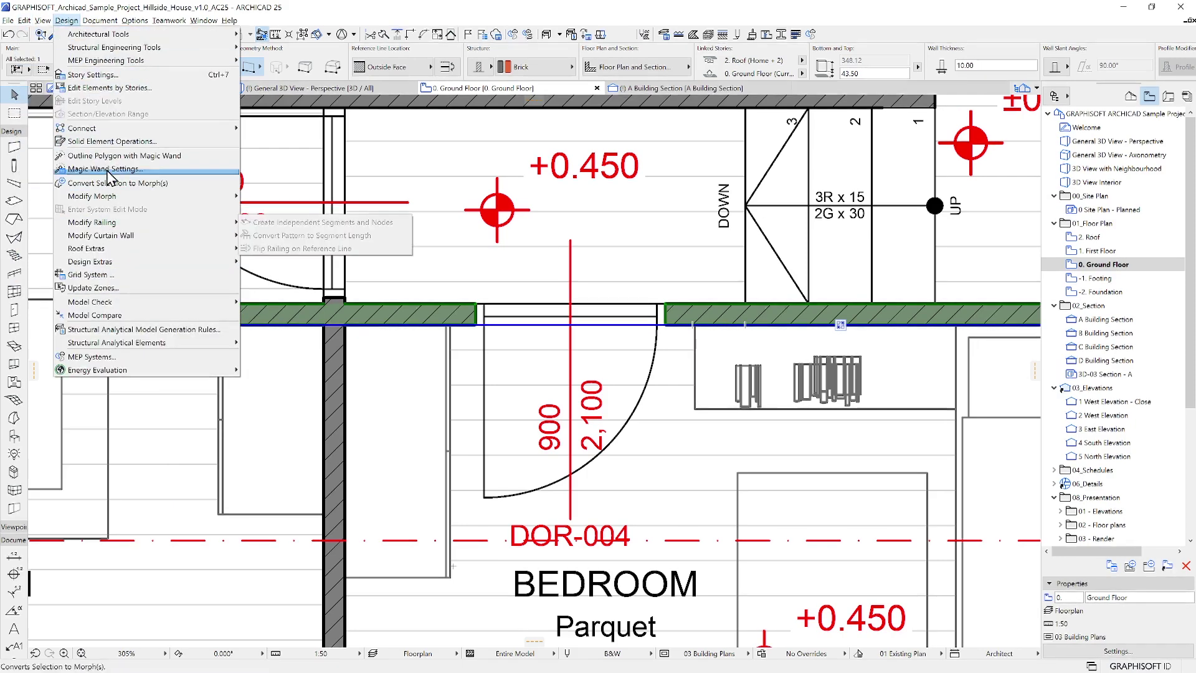
mouse_move(106, 25)
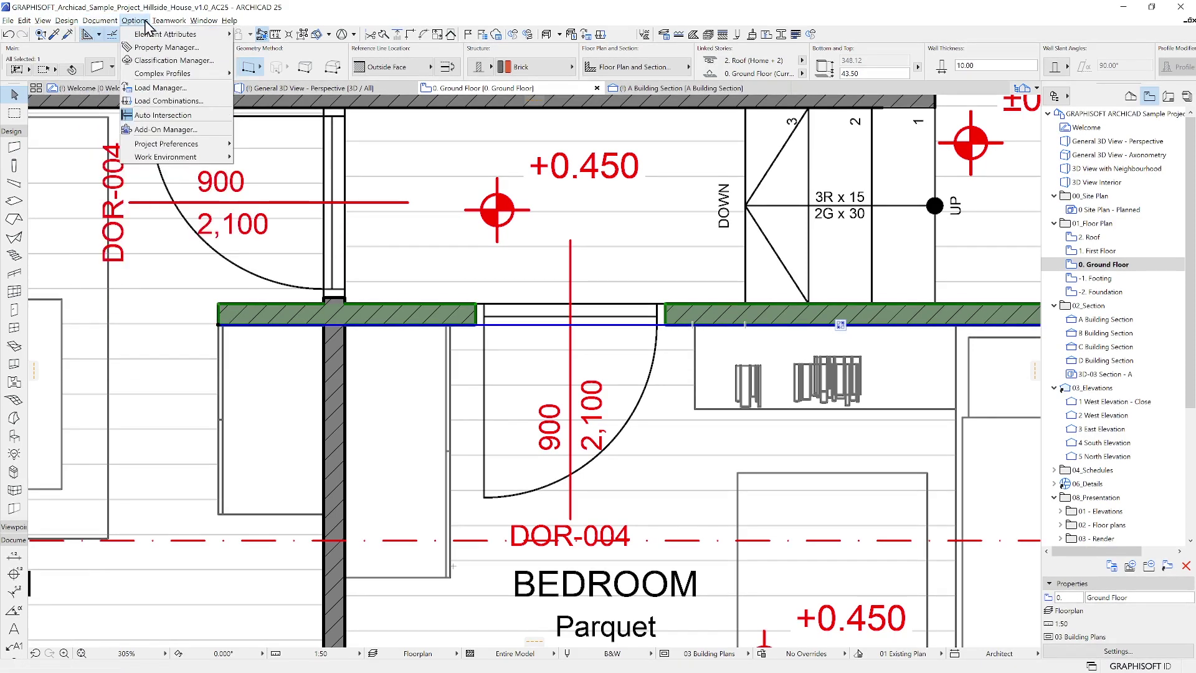
mouse_move(200, 24)
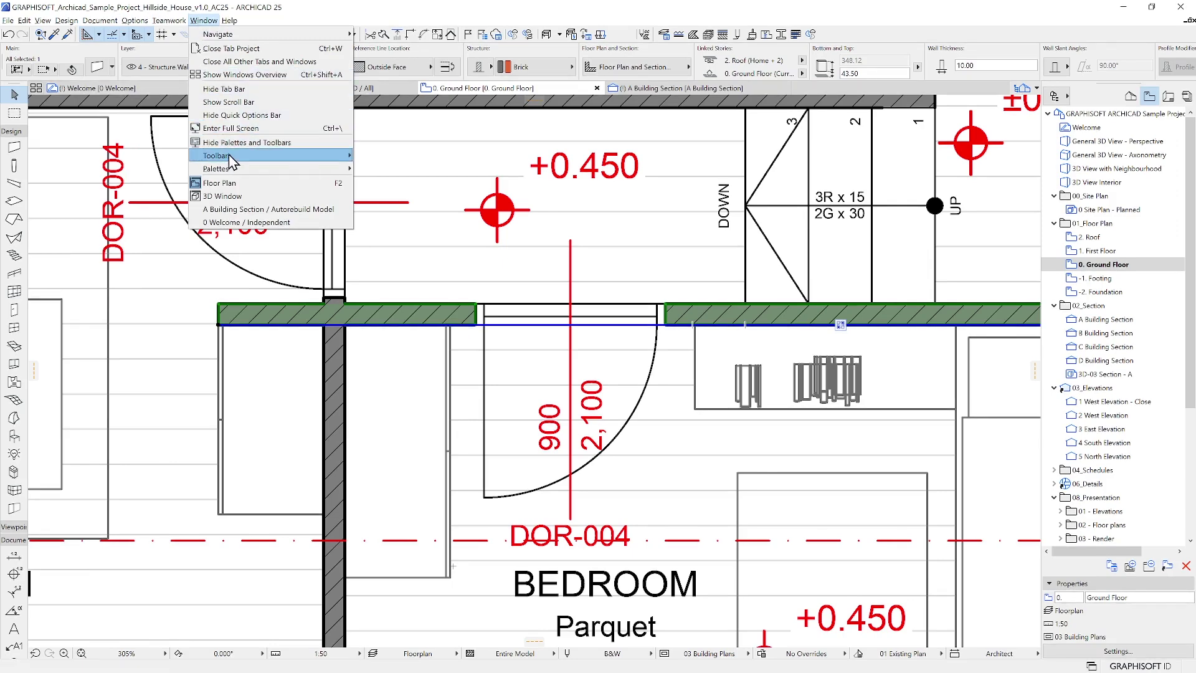
mouse_move(274, 155)
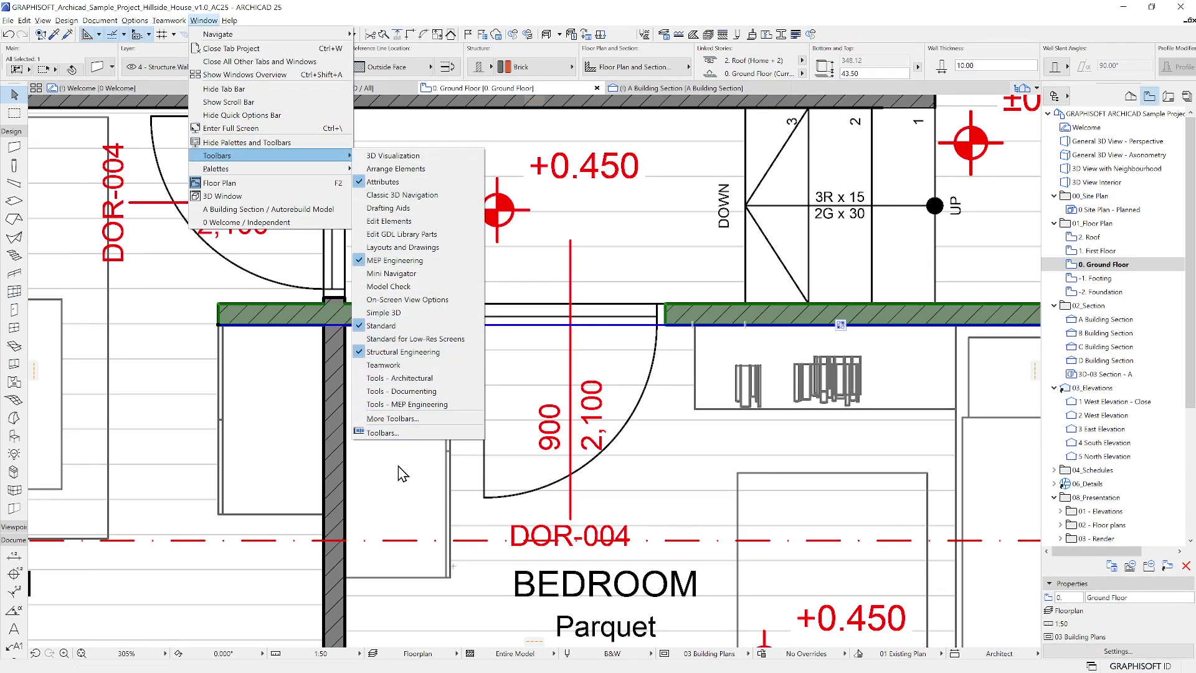
key("Escape")
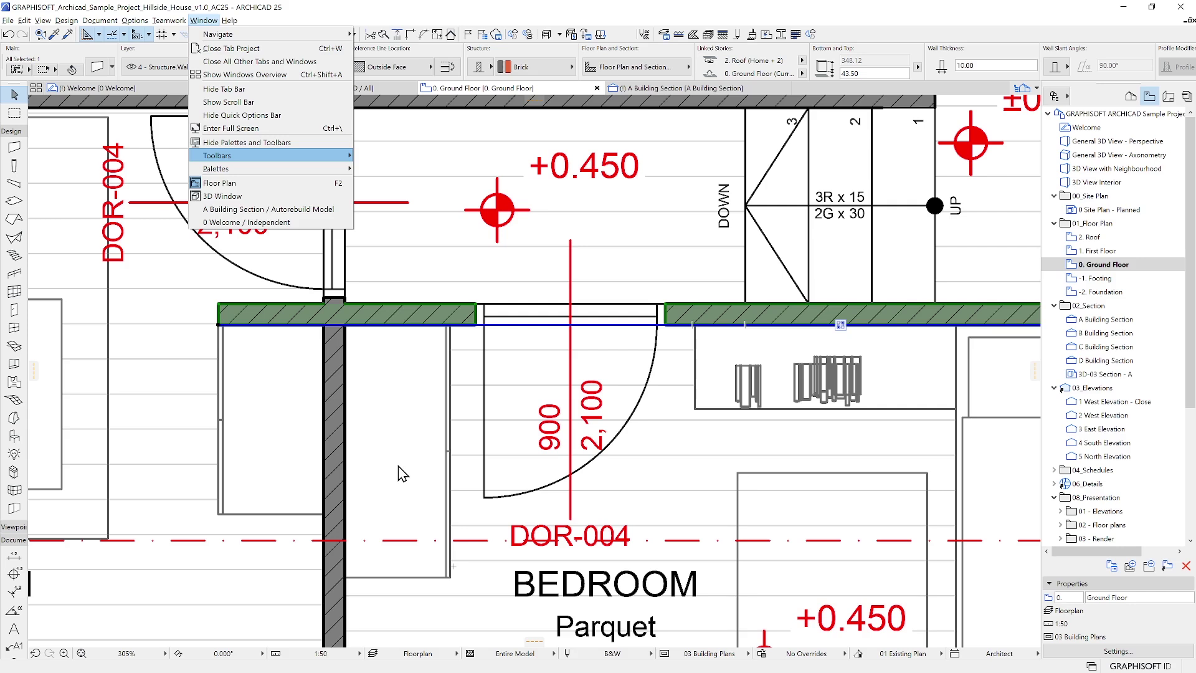
key("Escape")
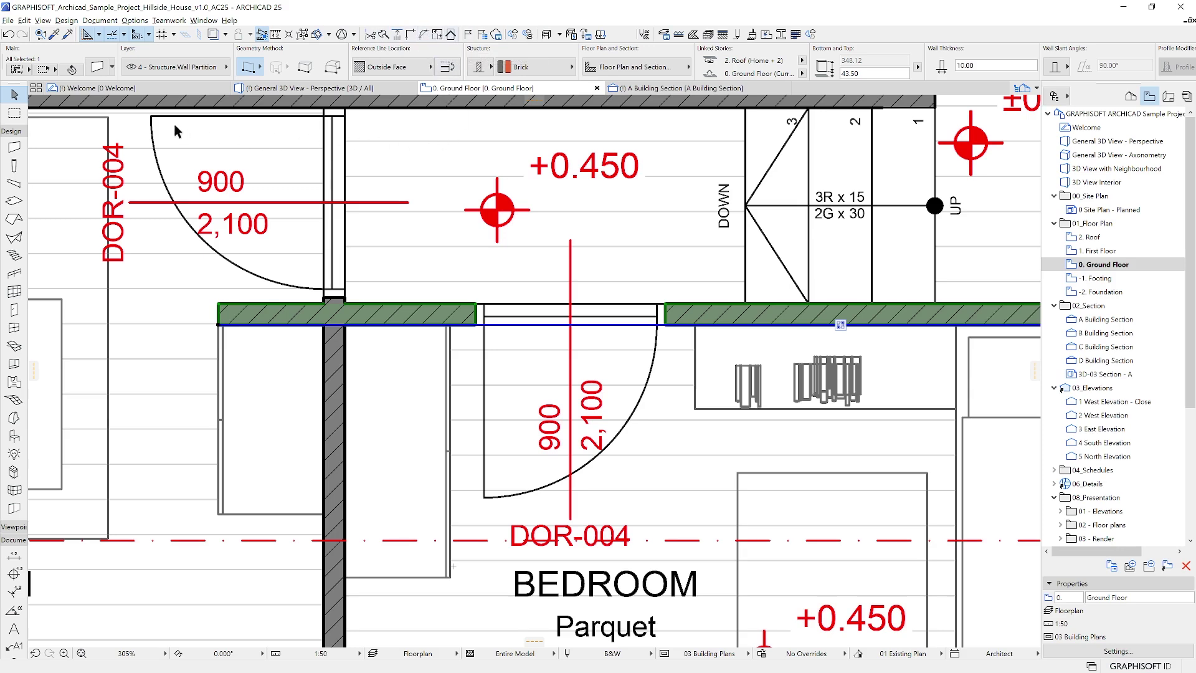
left_click(24, 20)
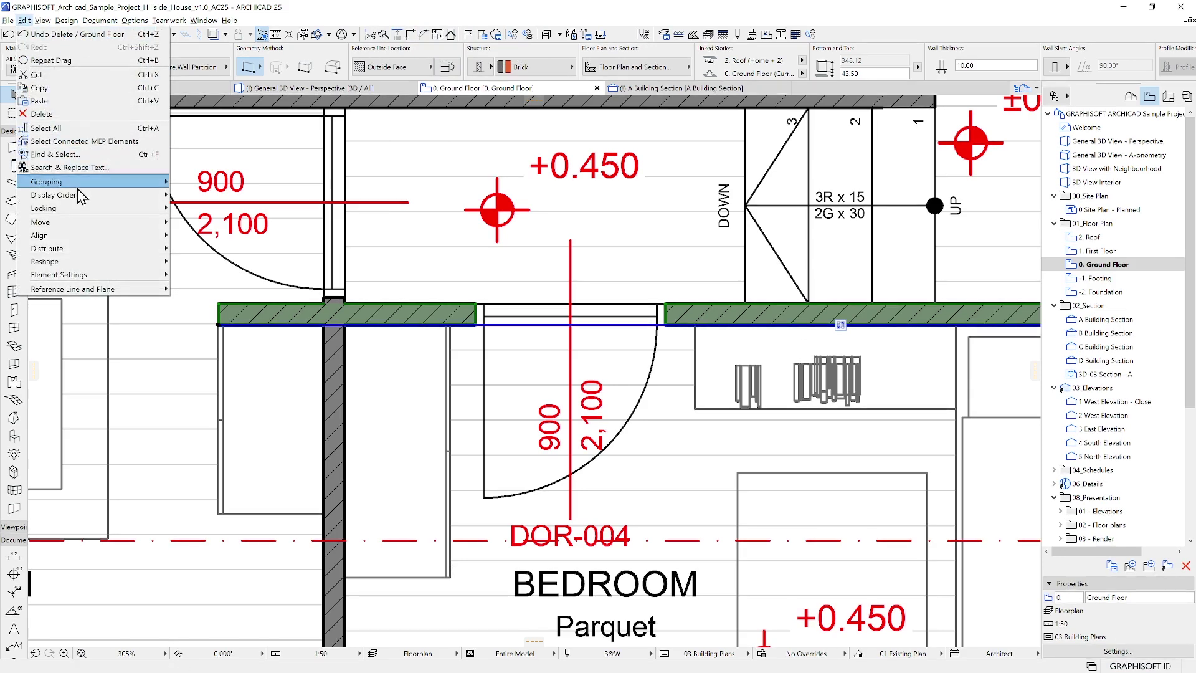
mouse_move(103, 264)
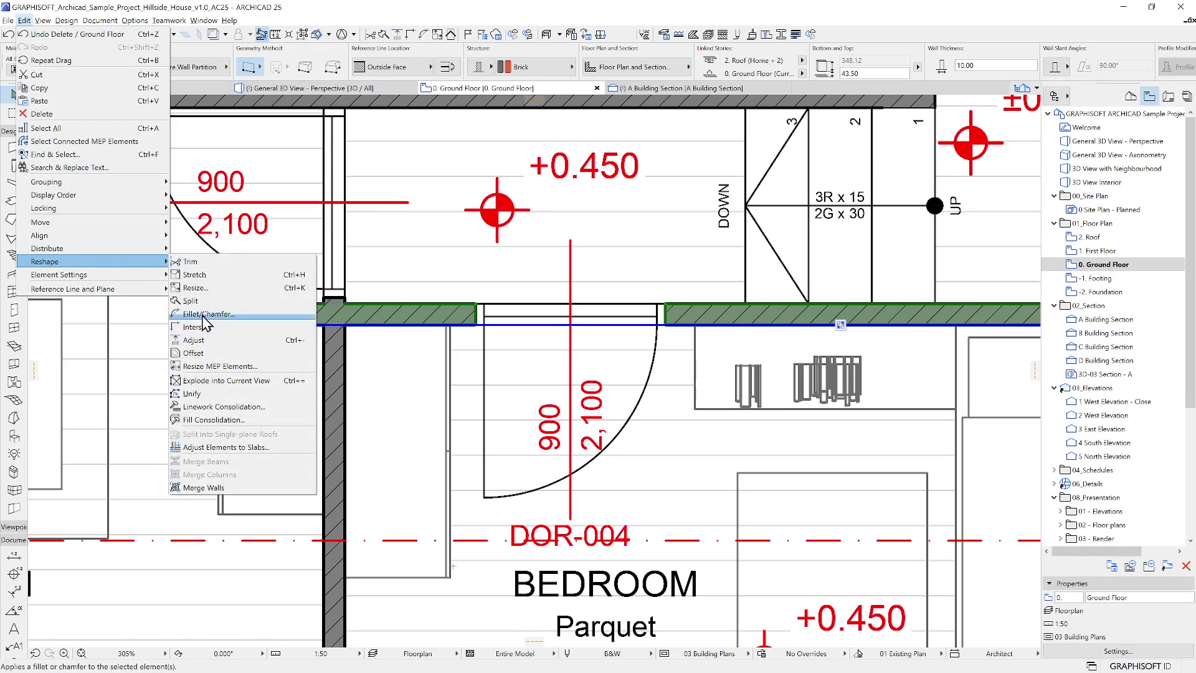
left_click(401, 241)
Shorten the horizontal exterior wall by stretching its corner end back along its reference line
middle_click_drag(167, 165, 709, 314)
left_click(300, 260)
key("Escape")
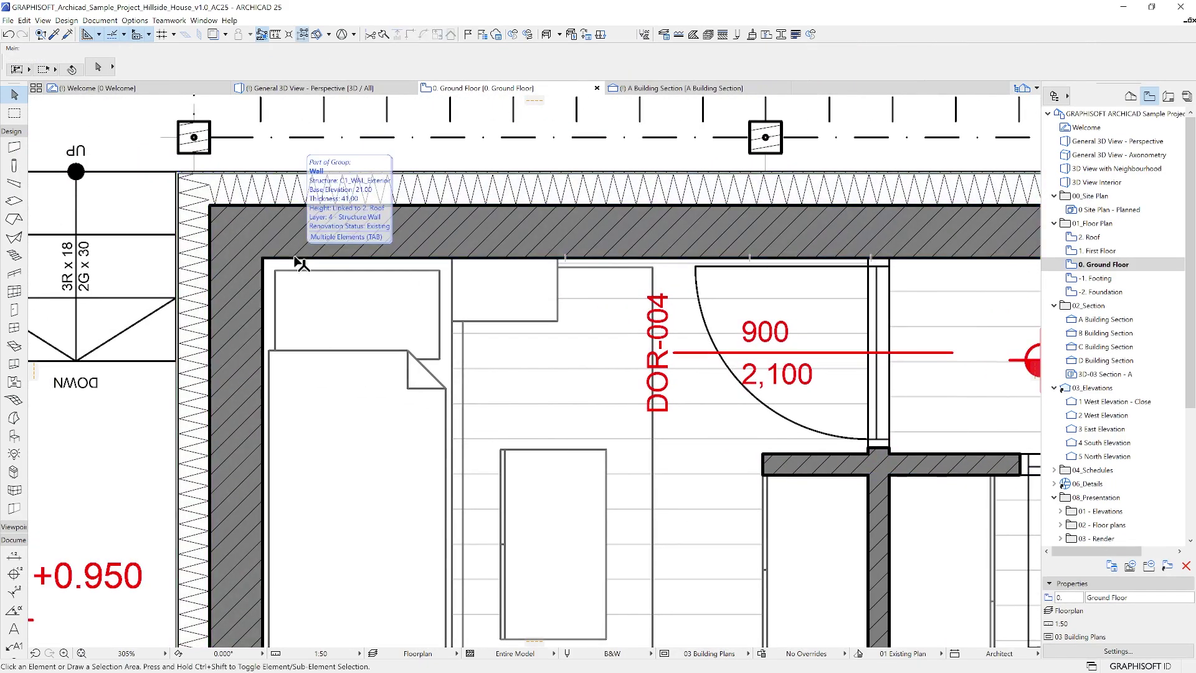
left_click(301, 260)
left_click(266, 255)
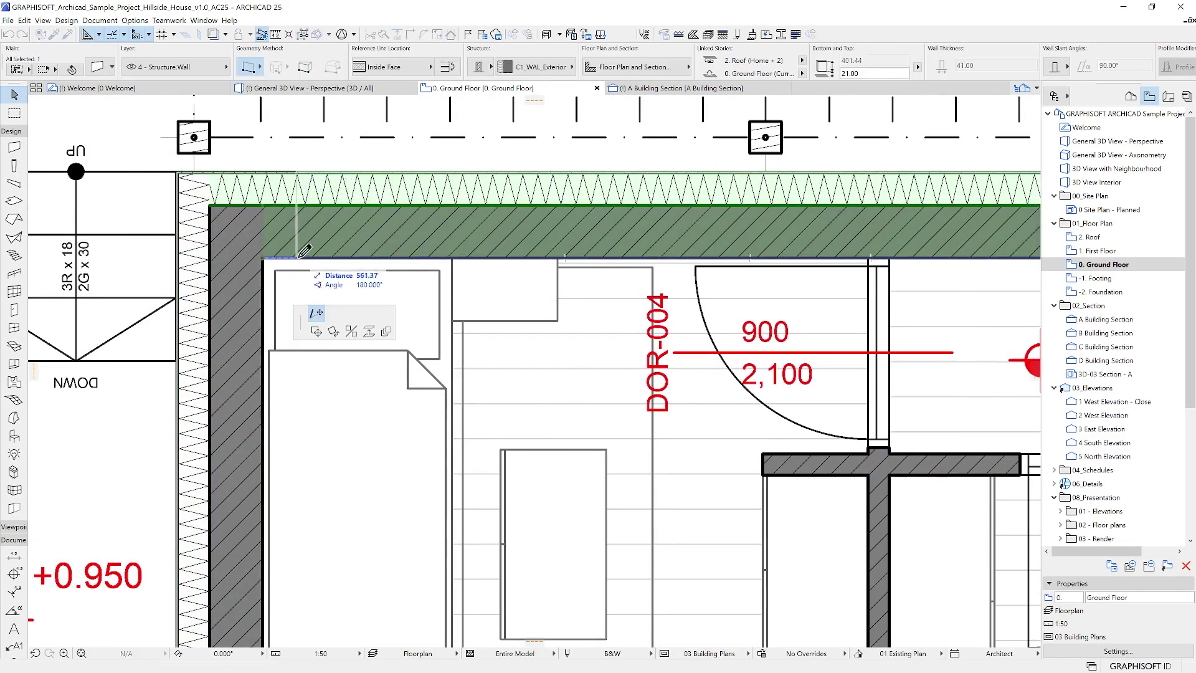
left_click(397, 256)
Add the vertical exterior wall to the selection, rejoin both walls at the corner with Intersect, and deselect them
left_click(262, 303, "shift")
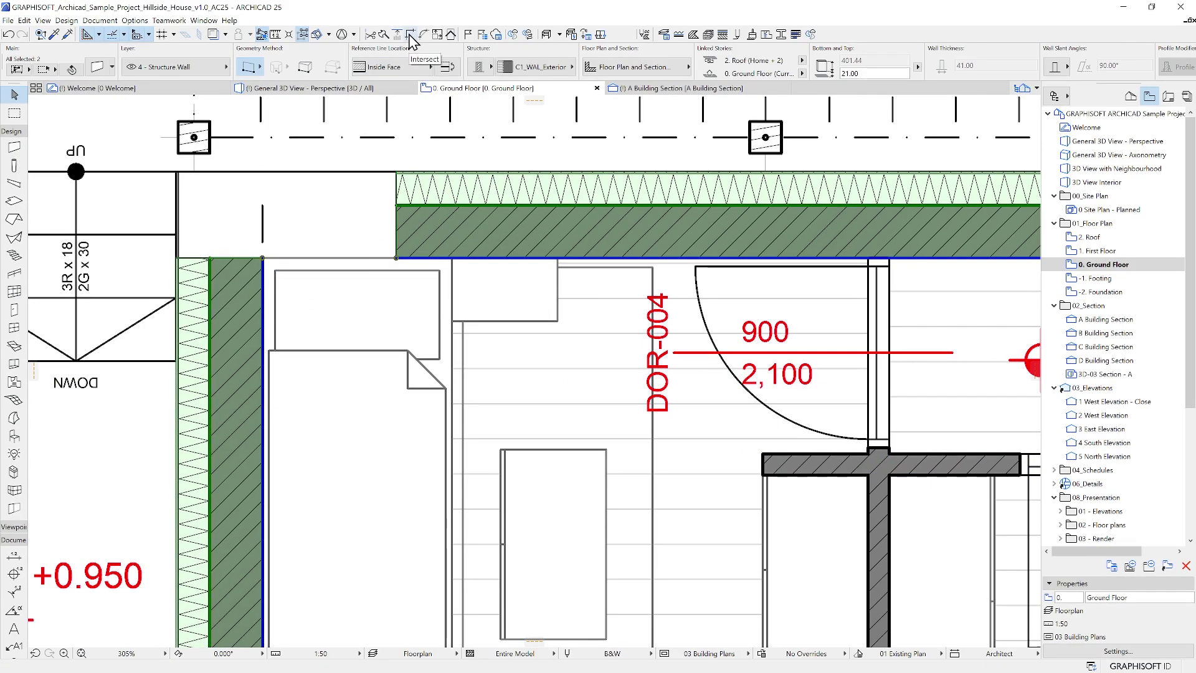
left_click(410, 37)
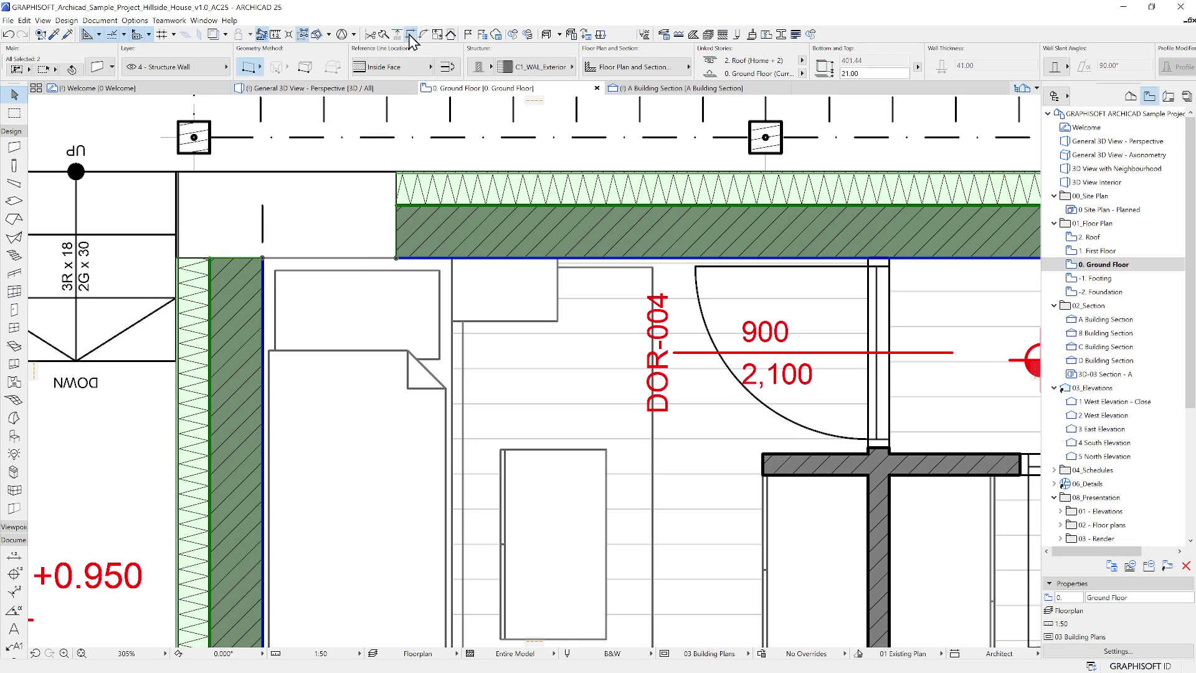
key("Escape")
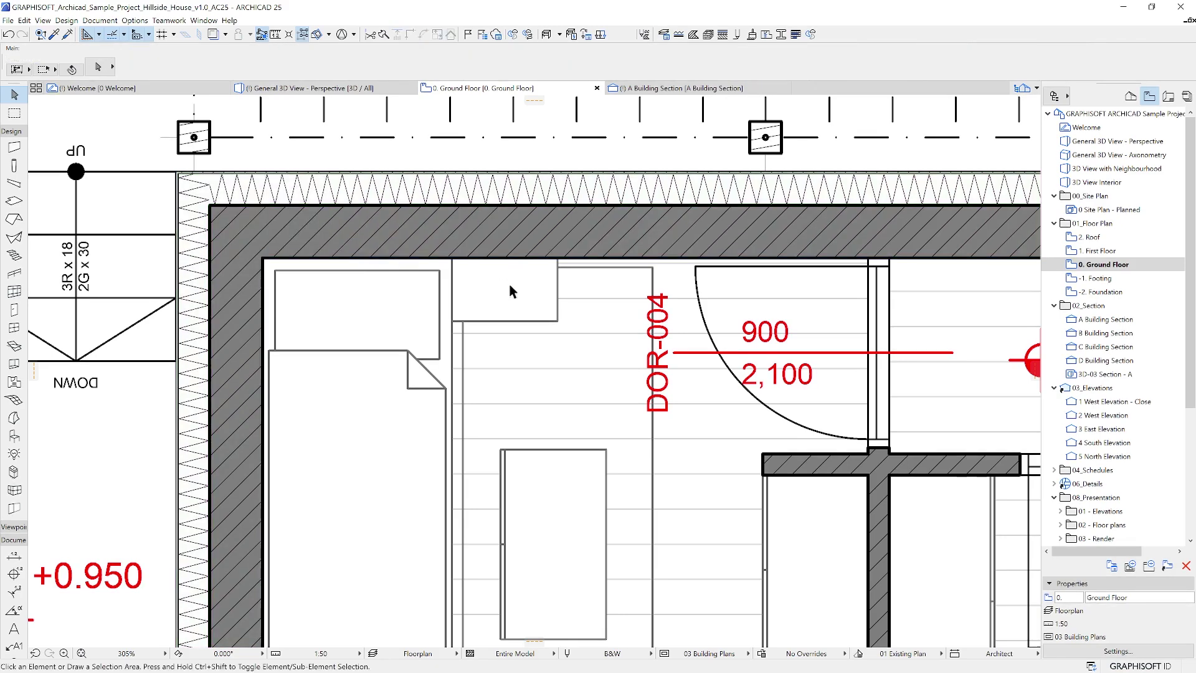
Split the horizontal exterior wall with a vertical line across it near the bed, keeping the part farther from the corner selected
left_click(505, 252)
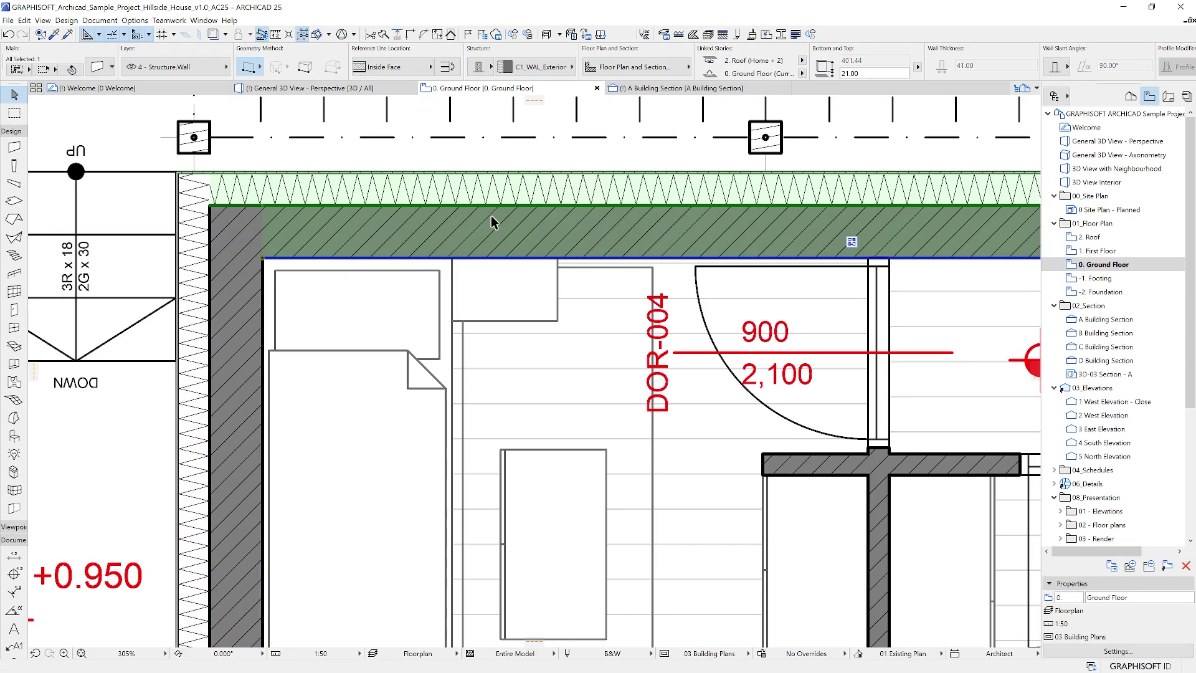
left_click(384, 37)
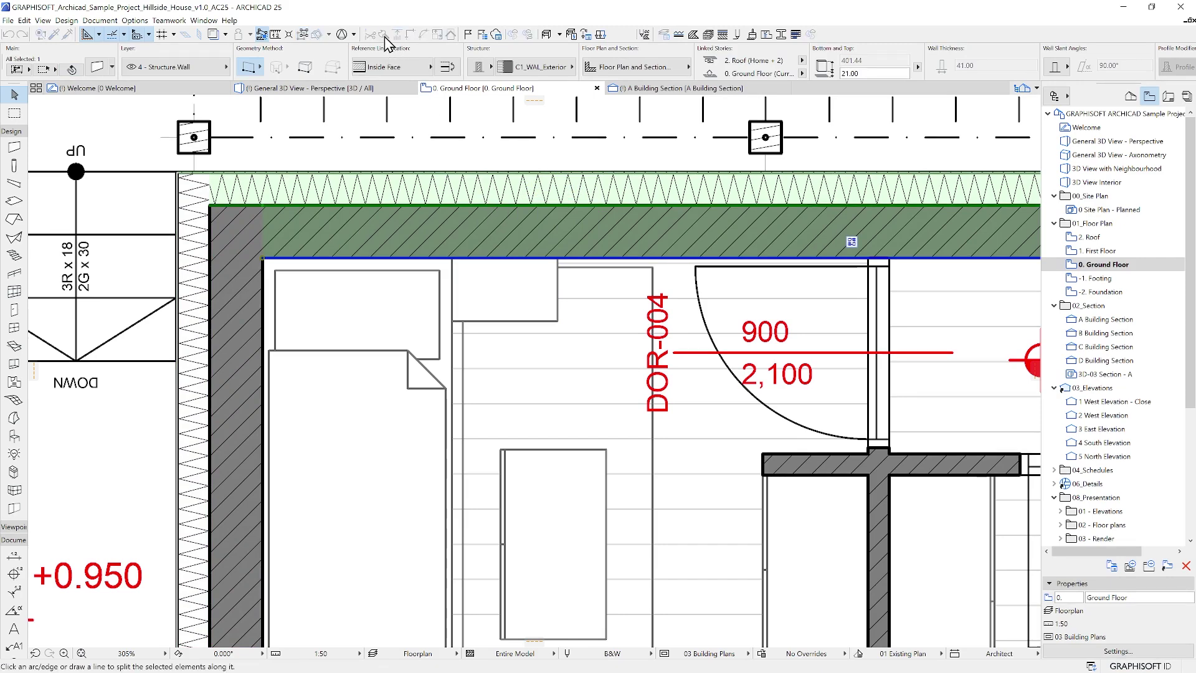
left_click(489, 106)
left_click(489, 306)
left_click(576, 303)
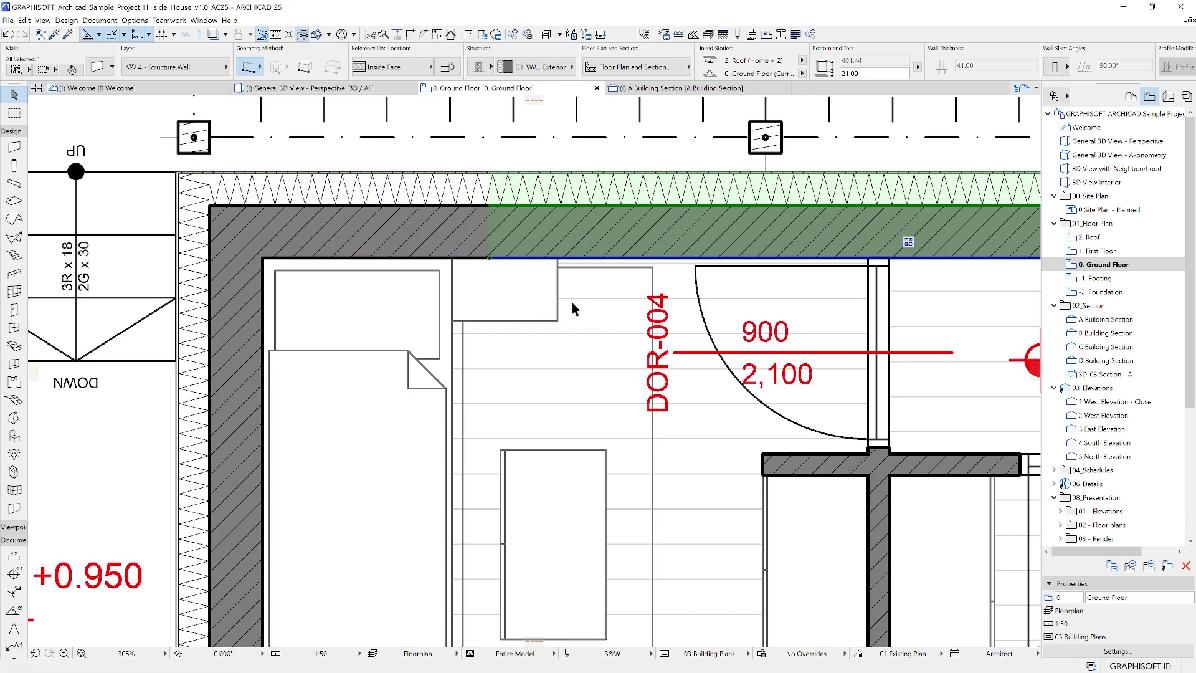
Split the selected wall part with a second vertical line before the door and delete the segment between the two splits
left_click(384, 36)
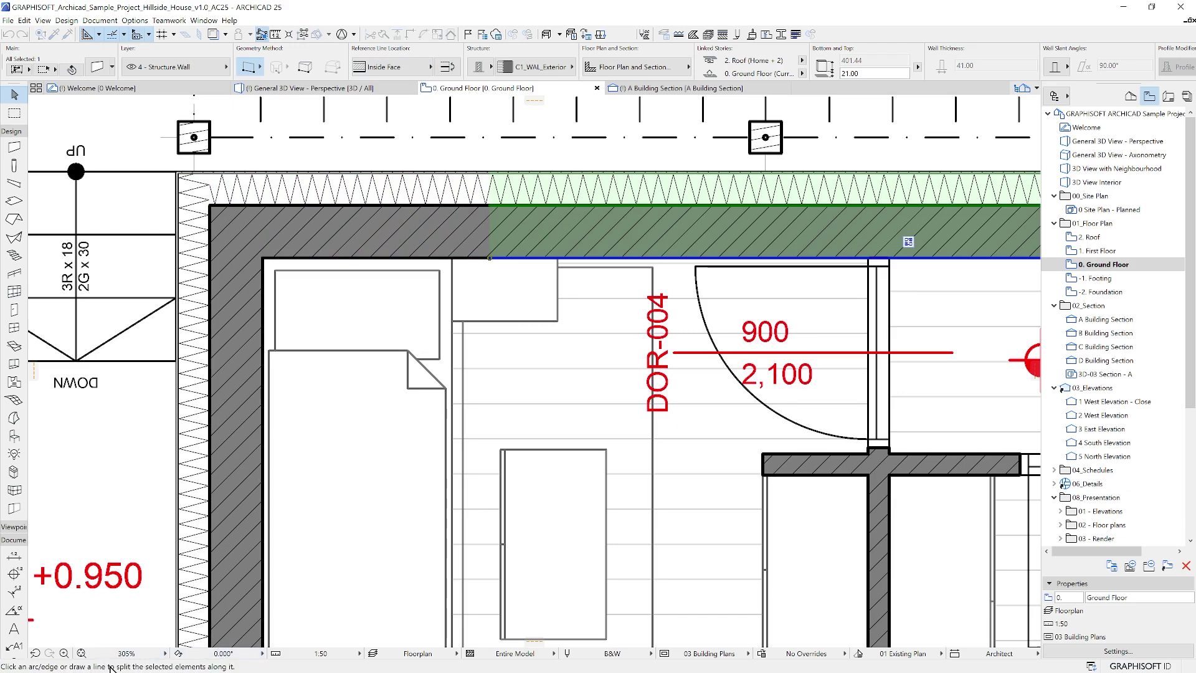
left_click(638, 147)
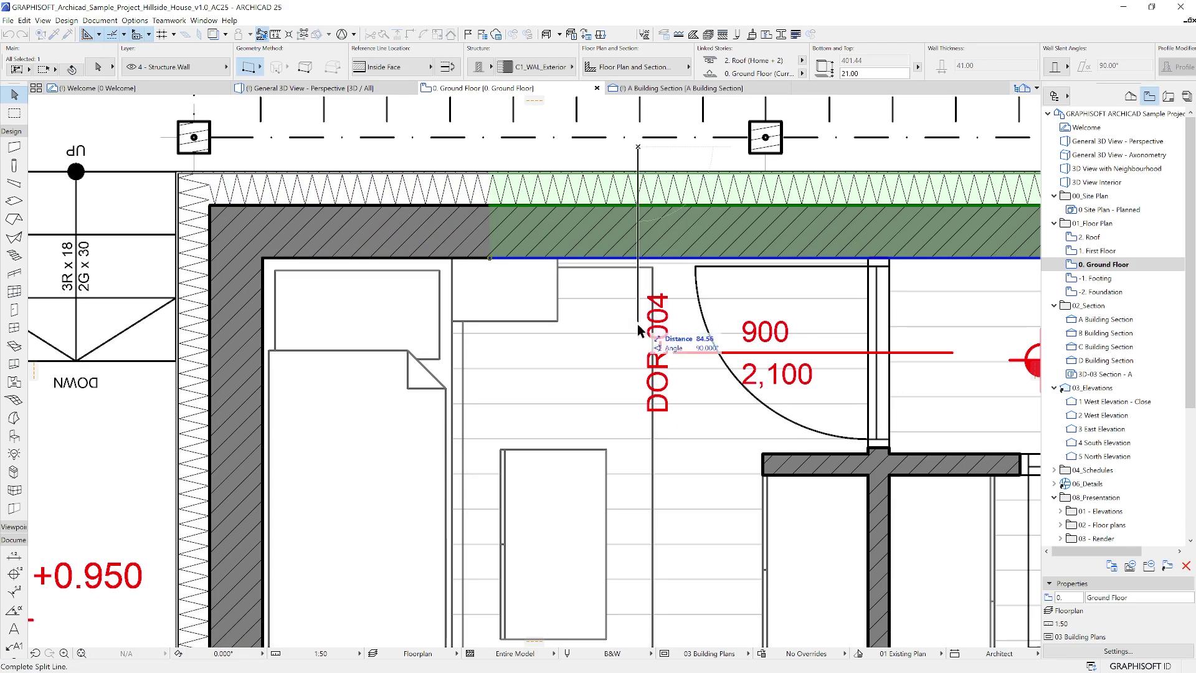
left_click(637, 327)
left_click(526, 310)
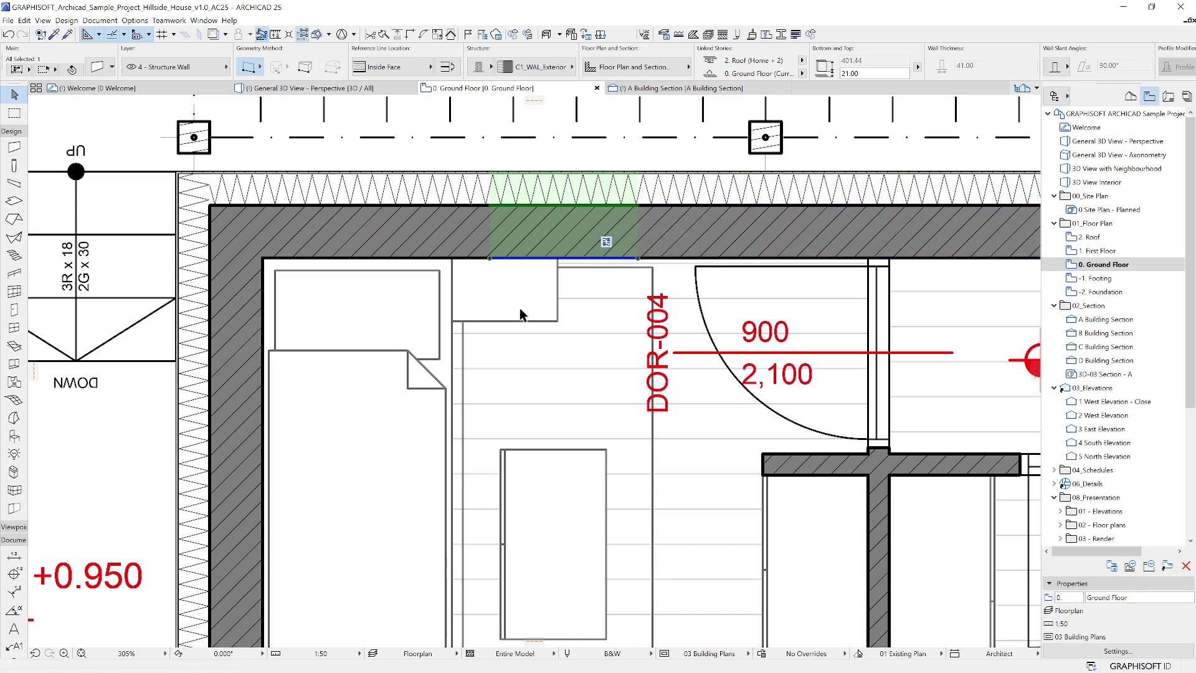
key("Delete")
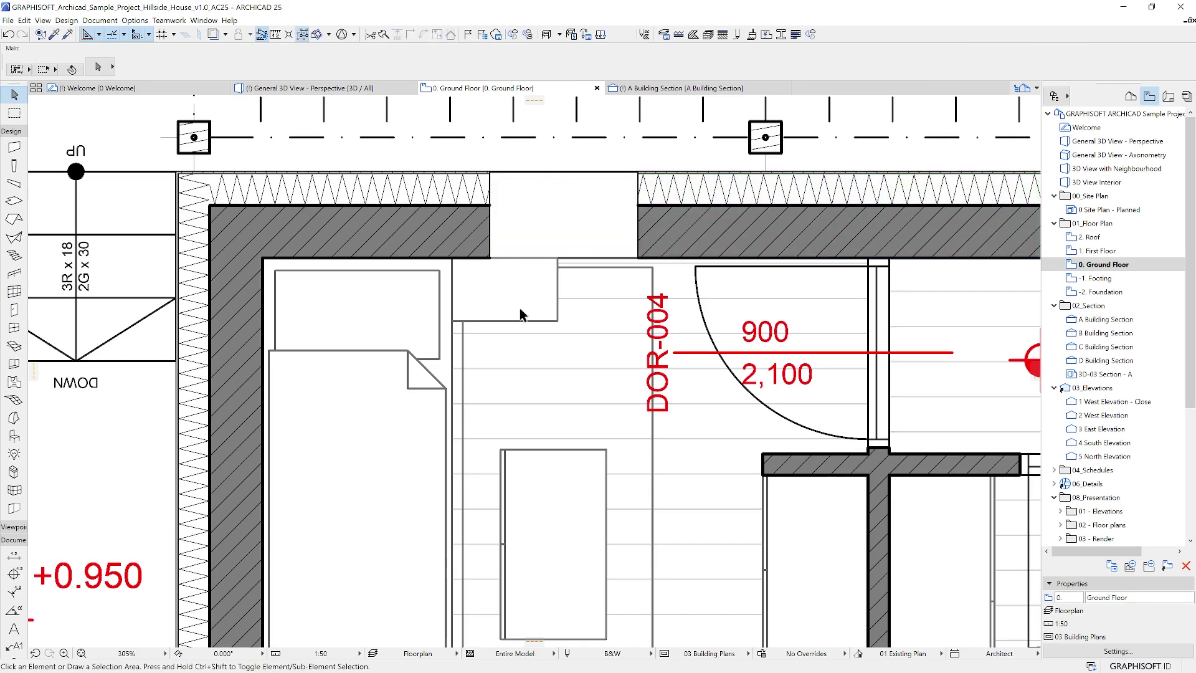
Turn on the Trace reference display on the ground floor plan
middle_click_drag(231, 187, 483, 337)
right_click(347, 206)
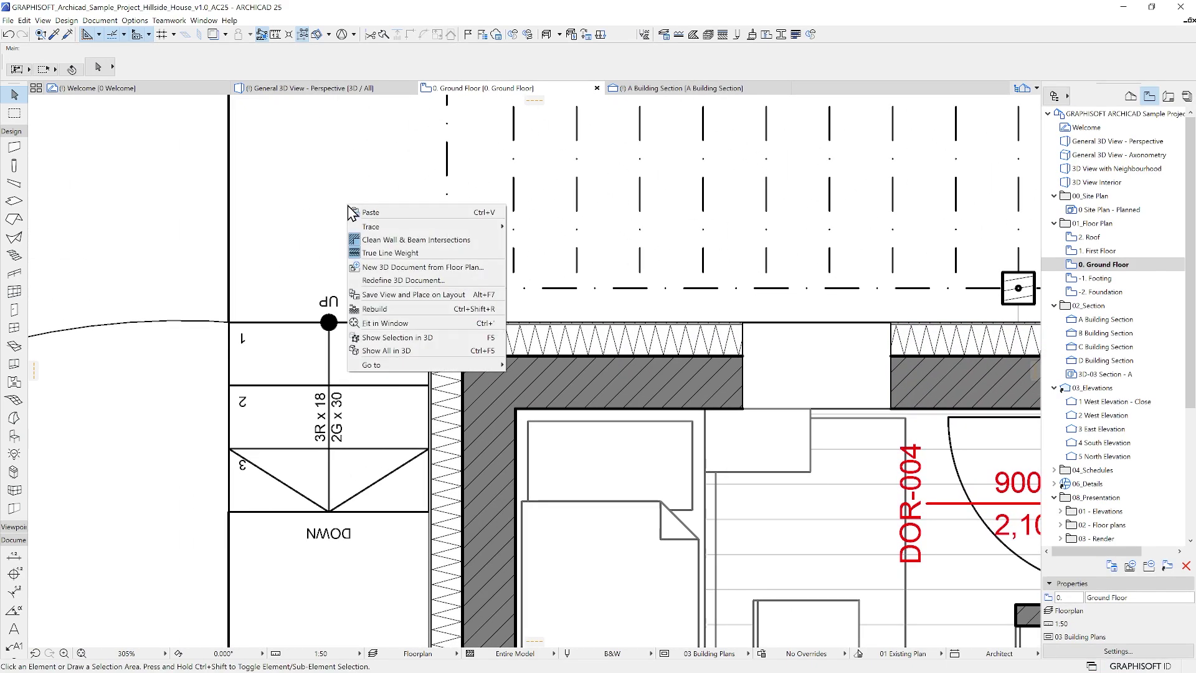
mouse_move(429, 226)
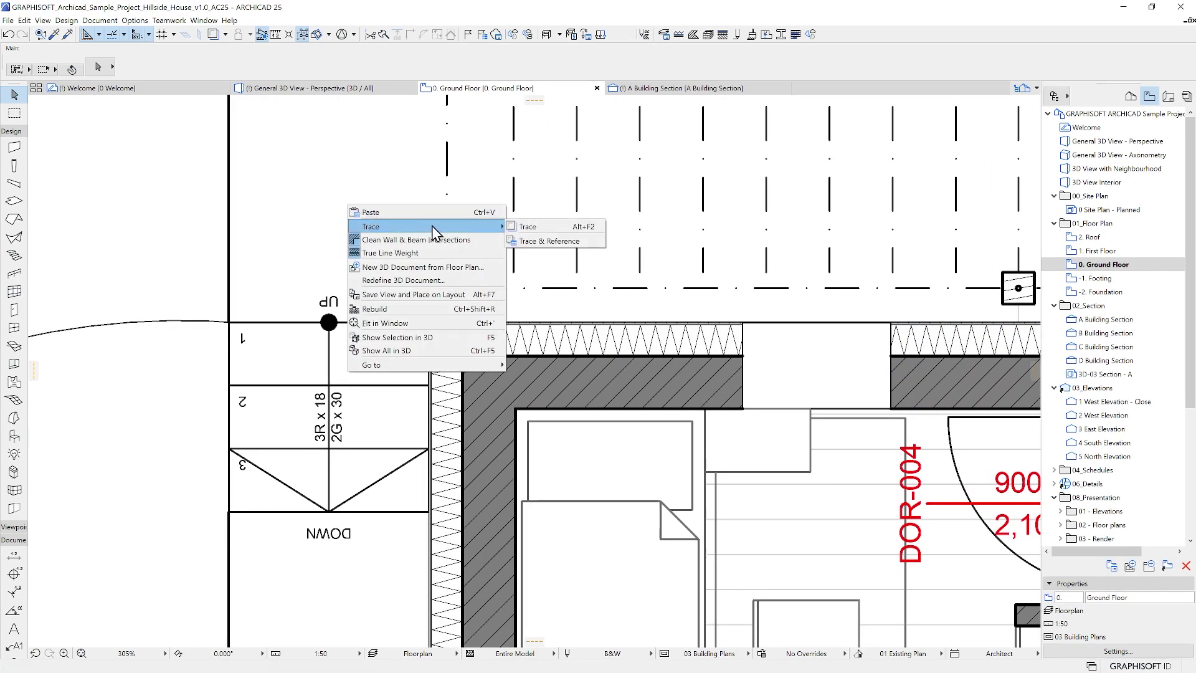
left_click(545, 230)
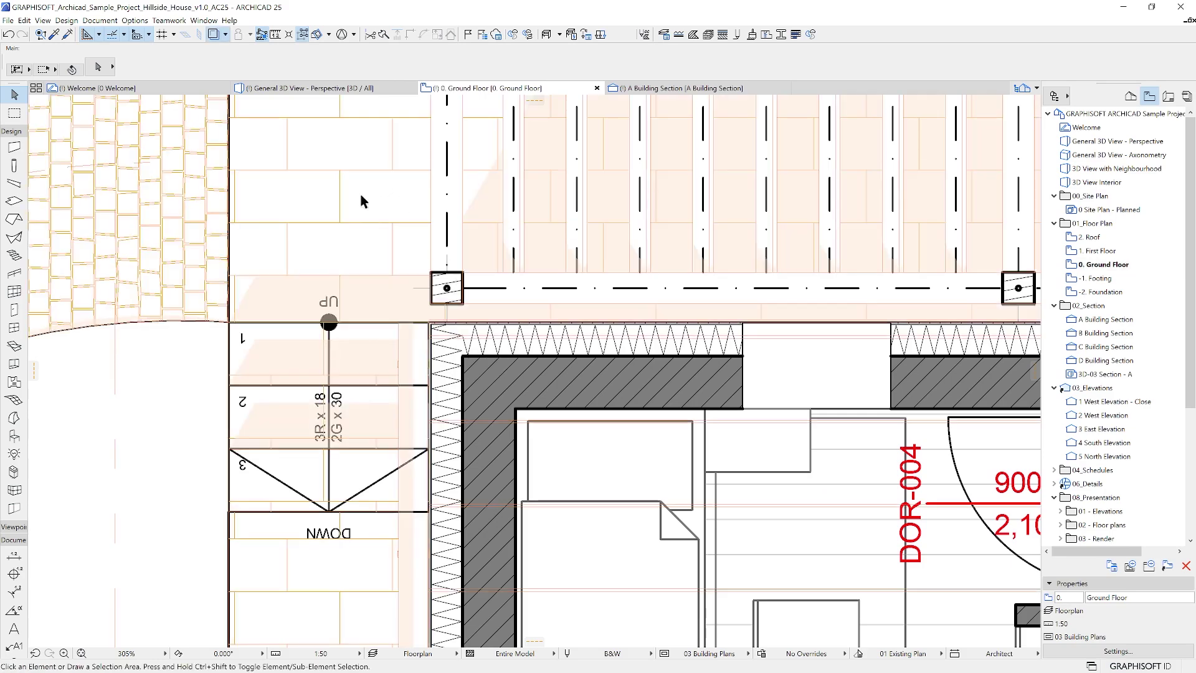
Turn True Line Weight off and back on, comparing the line display at the exterior wall corner
right_click(361, 197)
mouse_move(417, 217)
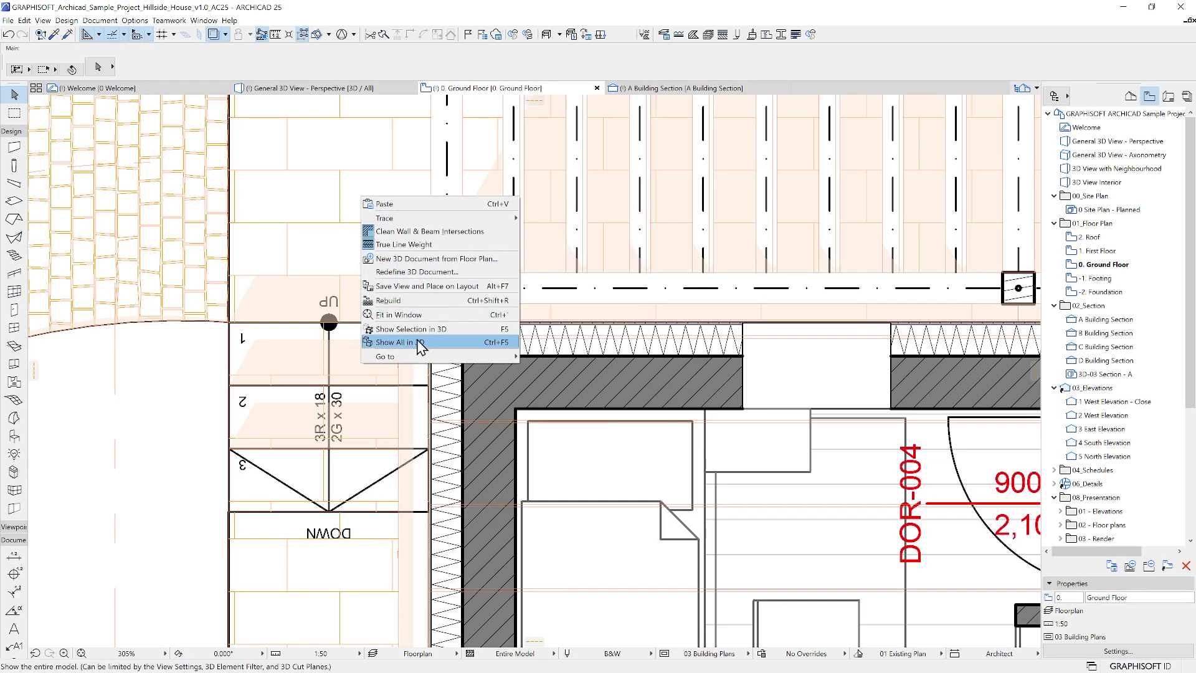
left_click(401, 245)
scroll(509, 405, "up", 5)
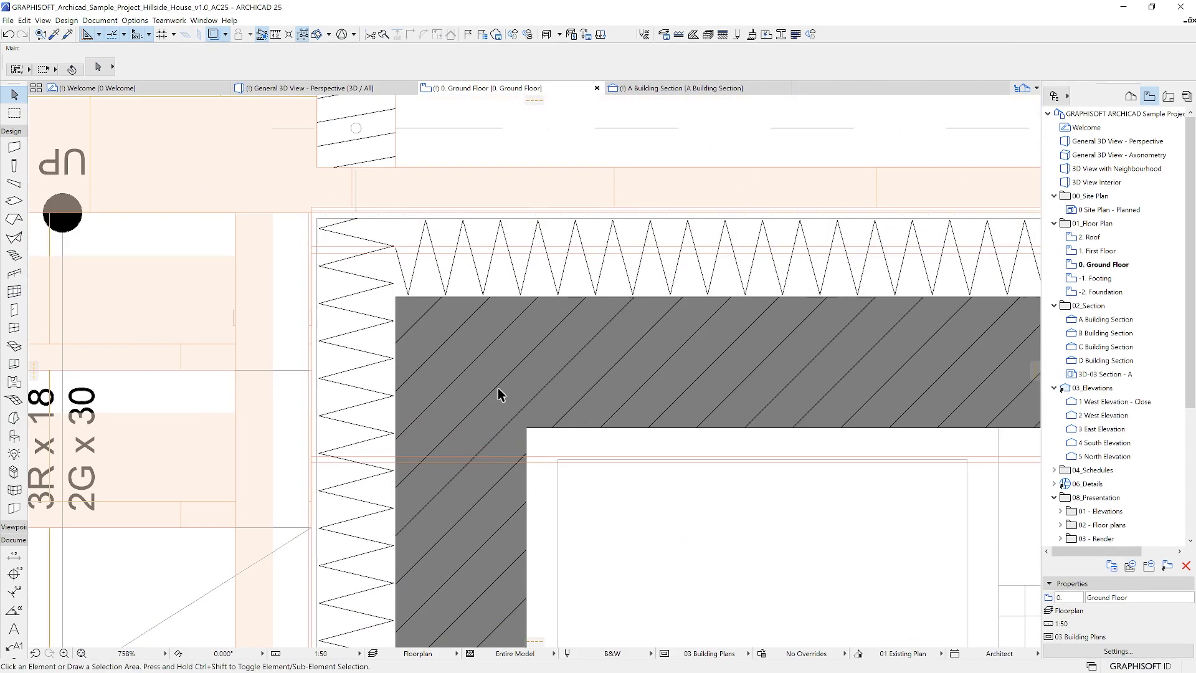
right_click(263, 182)
left_click(296, 222)
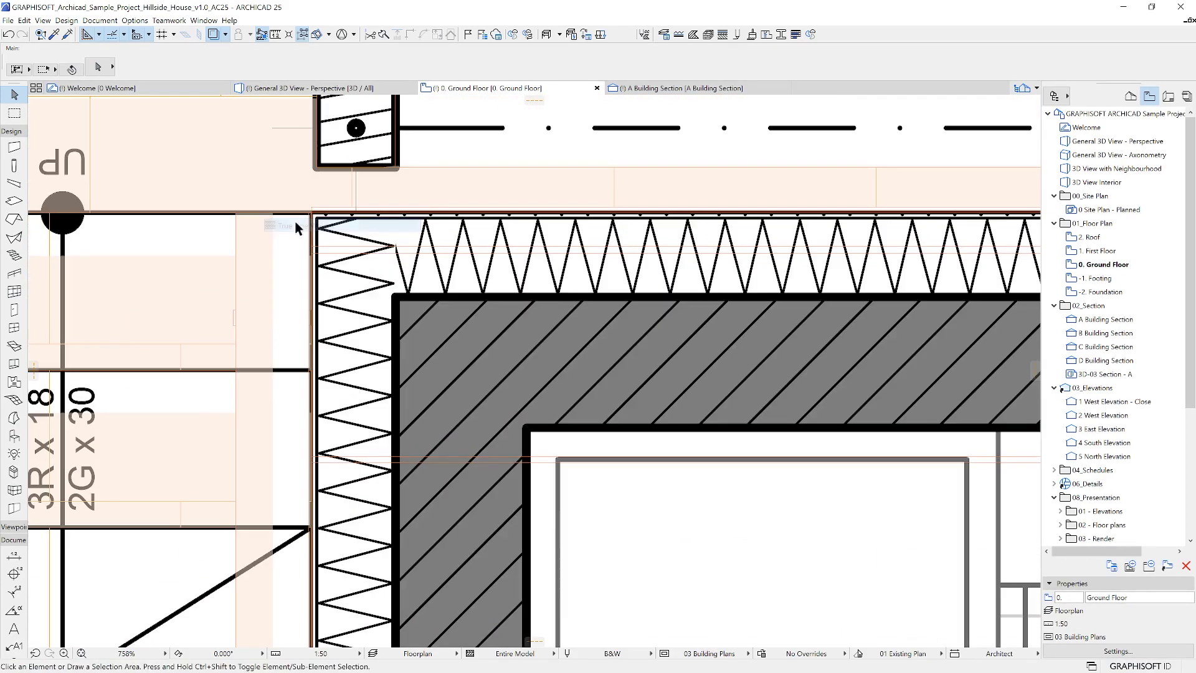
Select the exterior wall segment between the corner and the new gap and zoom to the selection
left_click(594, 299)
right_click(594, 299)
mouse_move(643, 399)
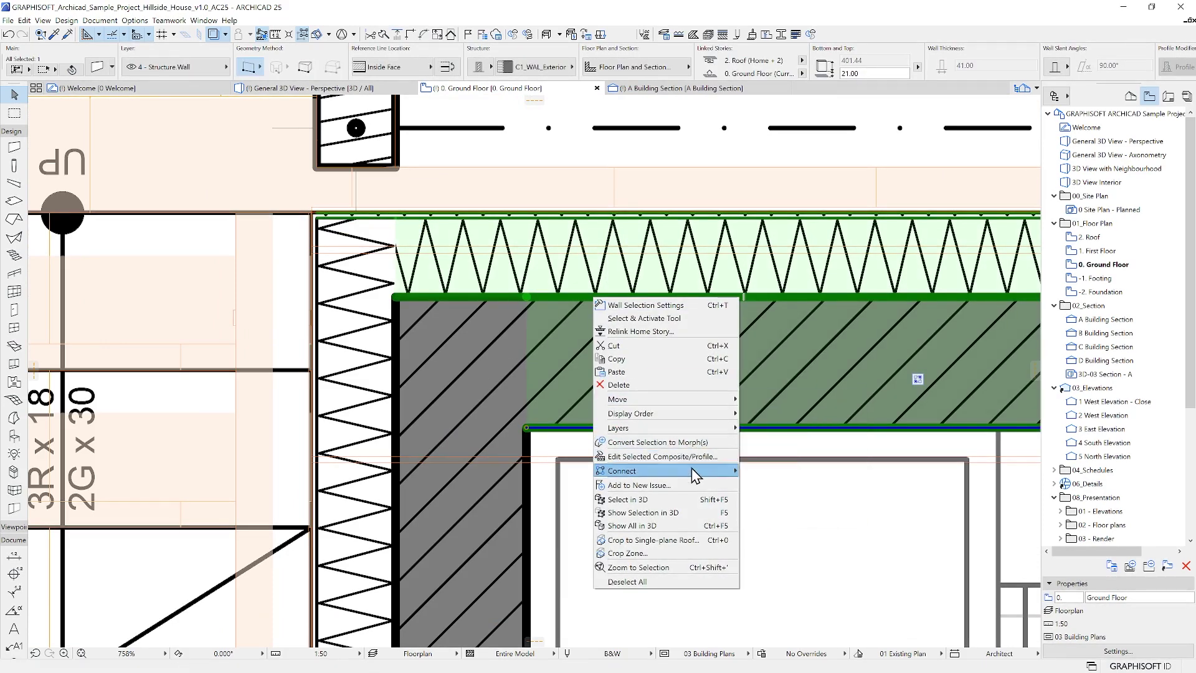
mouse_move(647, 470)
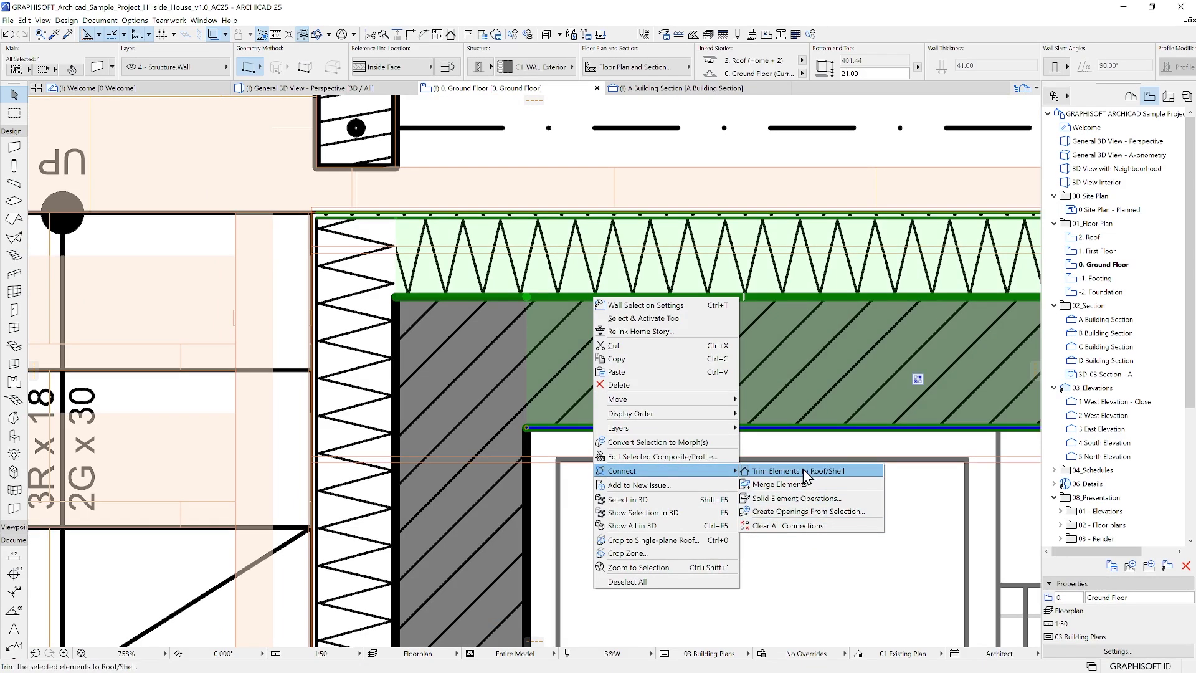
left_click(675, 568)
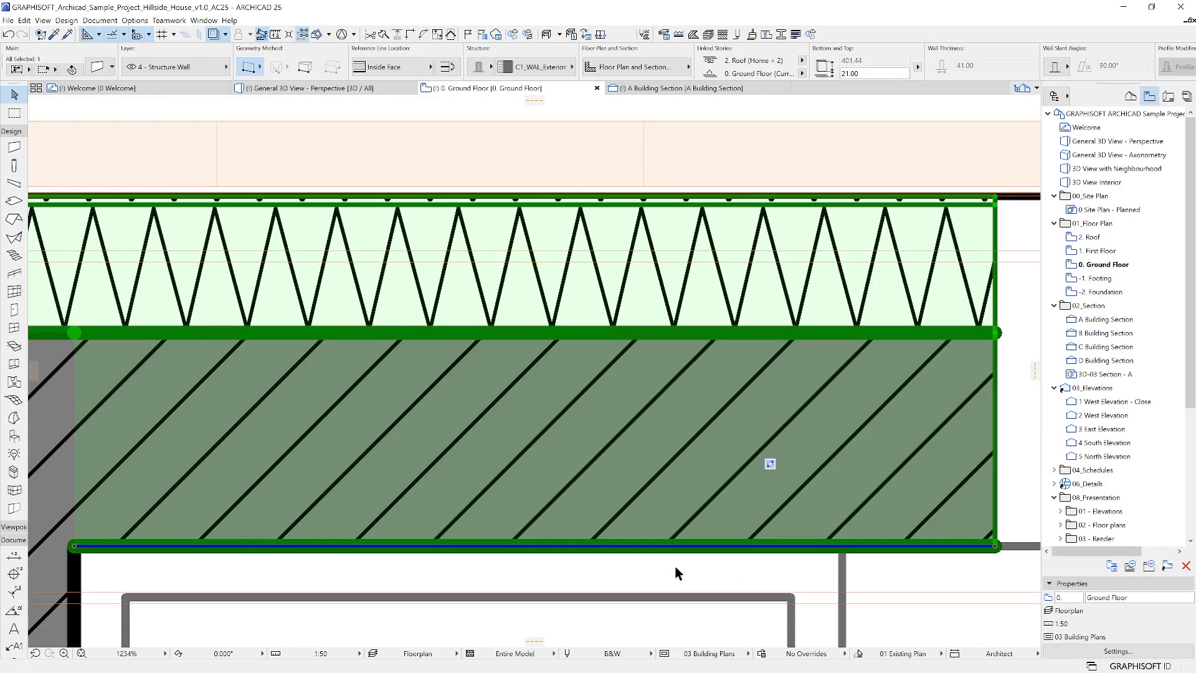
Copy the selected exterior wall segment and paste it onto the -2. Foundation floor plan at its original location
right_click(461, 378)
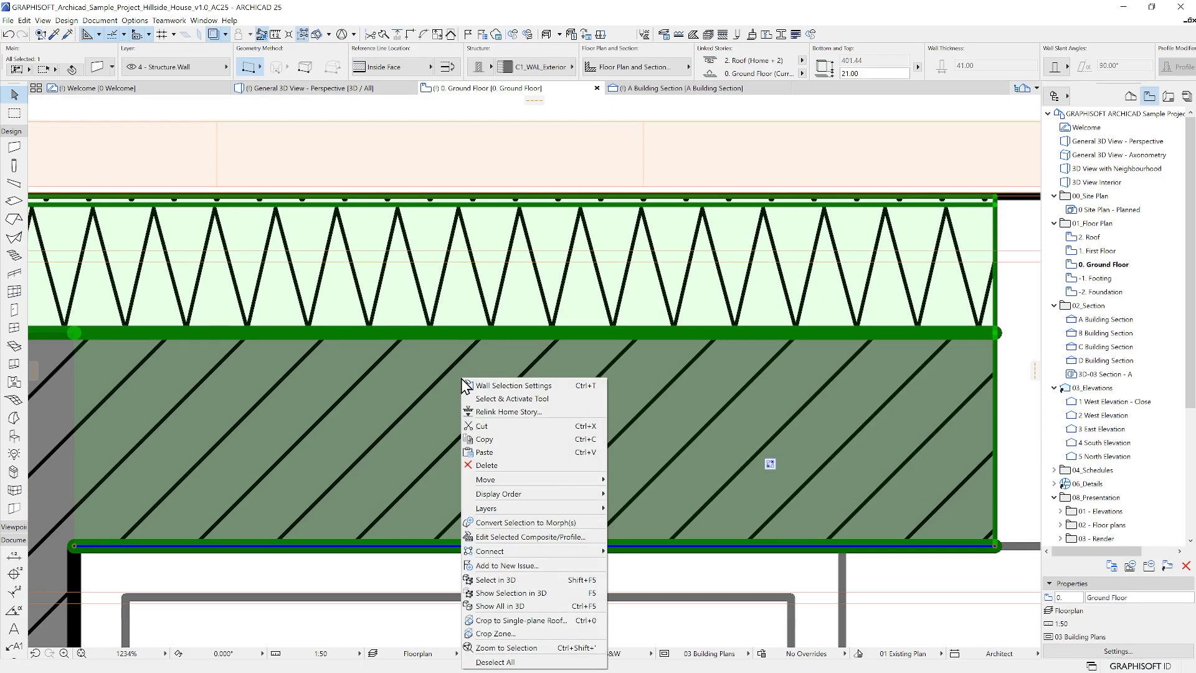
left_click(498, 441)
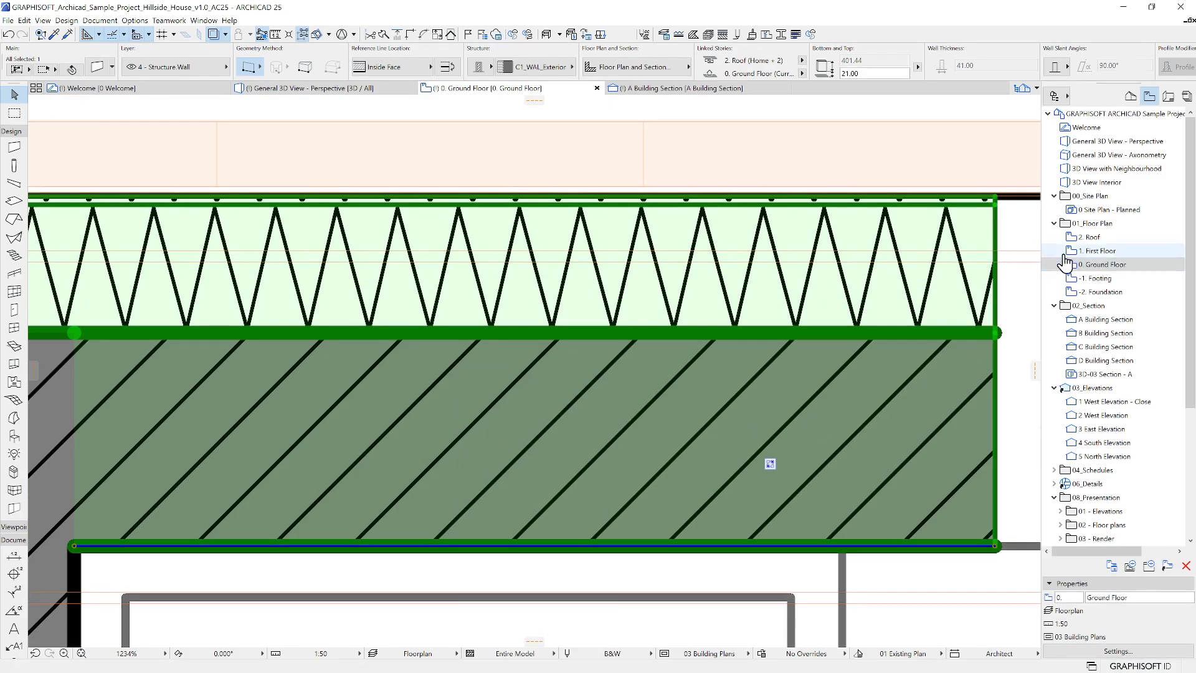
double_click(1095, 292)
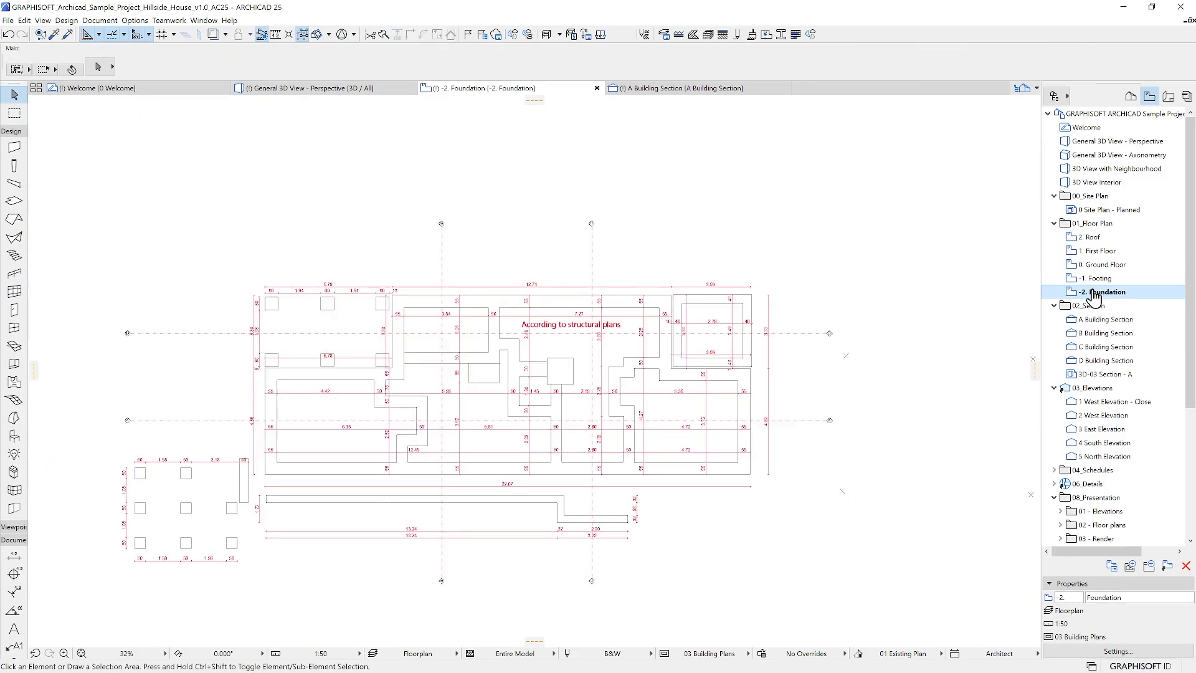
right_click(333, 203)
left_click(347, 209)
scroll(260, 362, "up", 10)
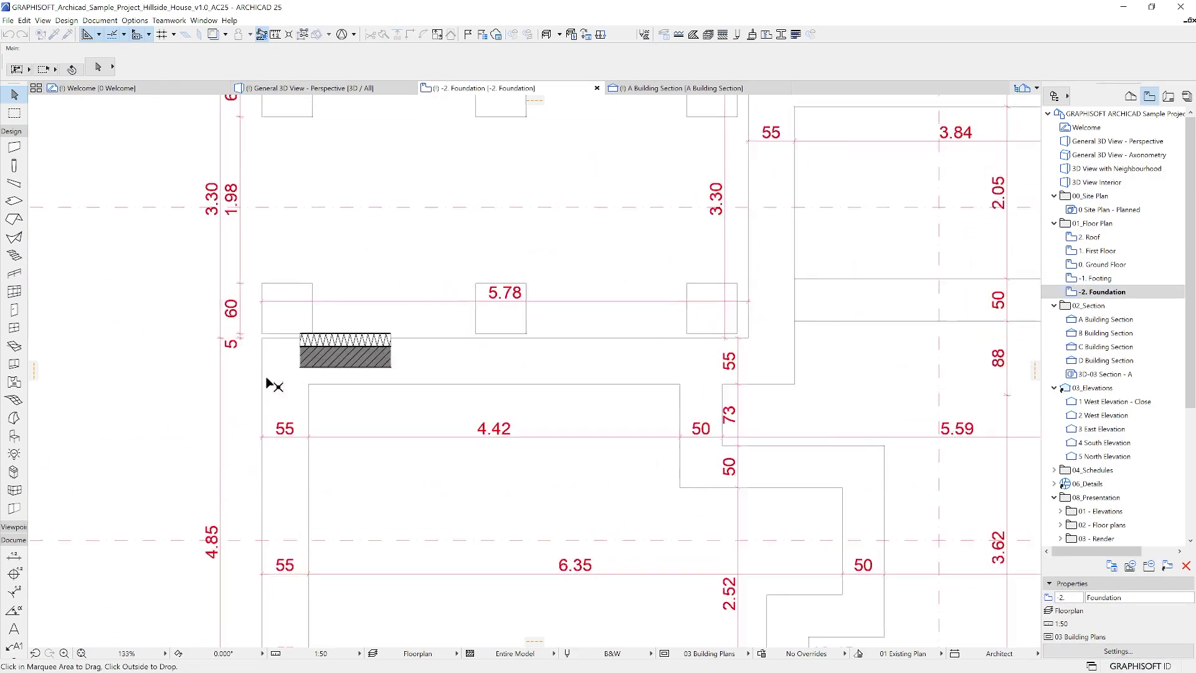
left_click(656, 235)
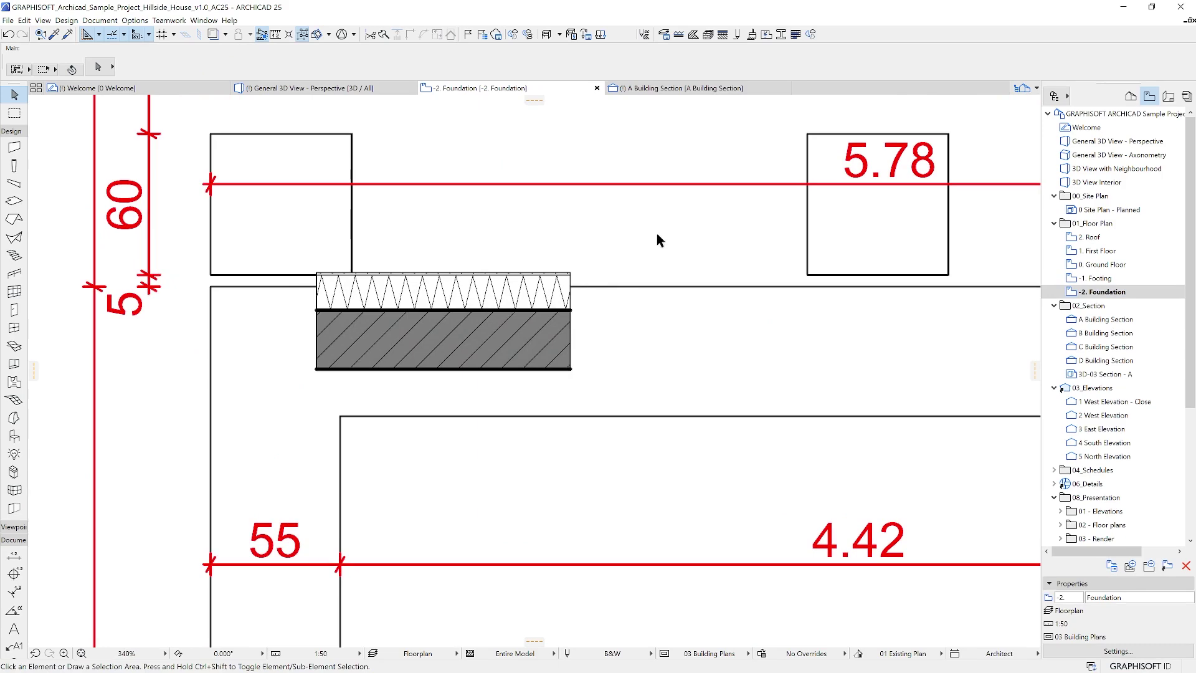
Show the entire model in 3D and hide the upper and lower exterior walls of the gable end to reveal the interior
right_click(659, 239)
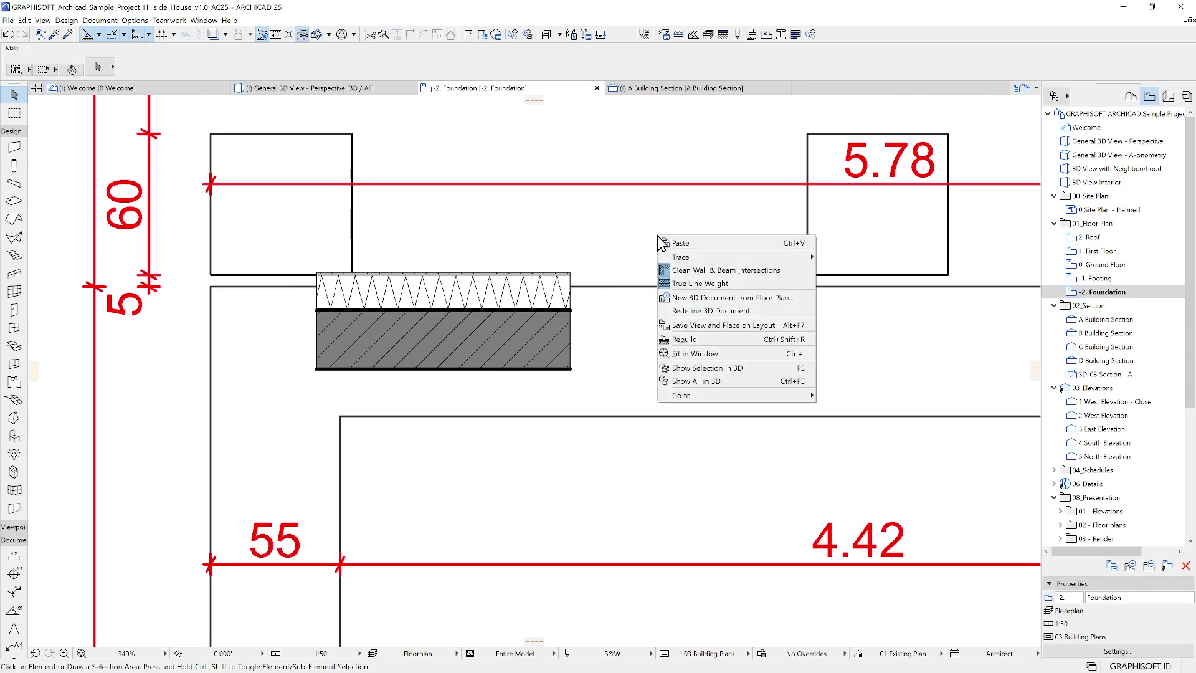
left_click(710, 381)
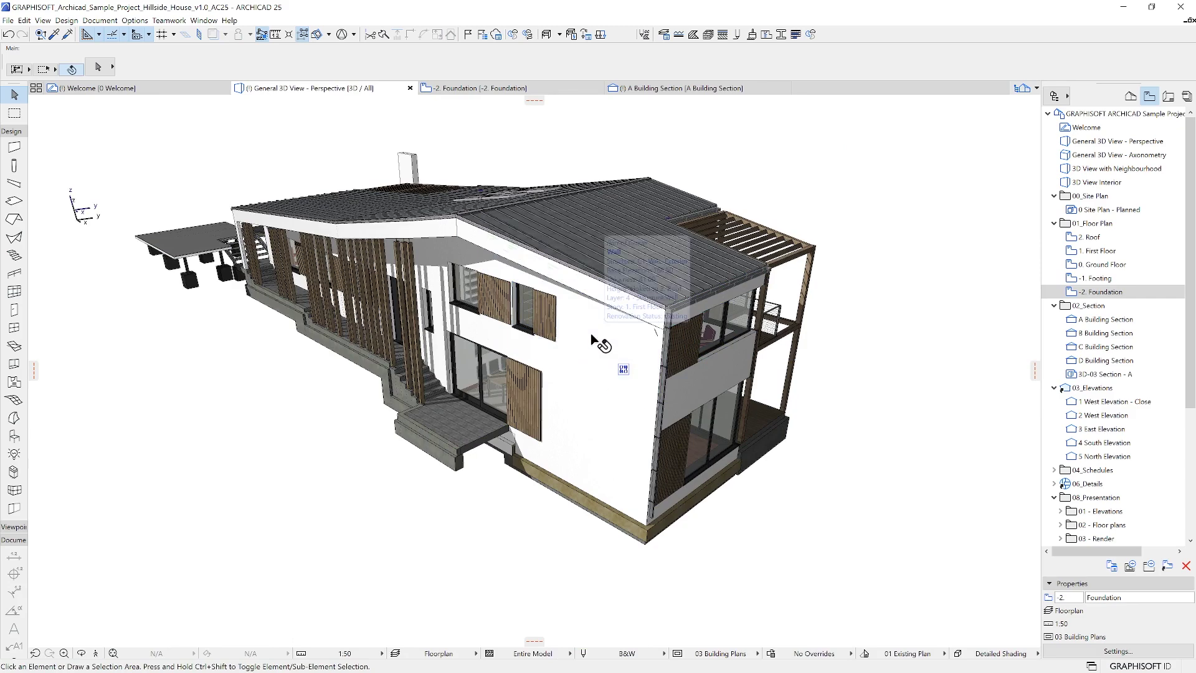
left_click(595, 398)
left_click(585, 412, "shift")
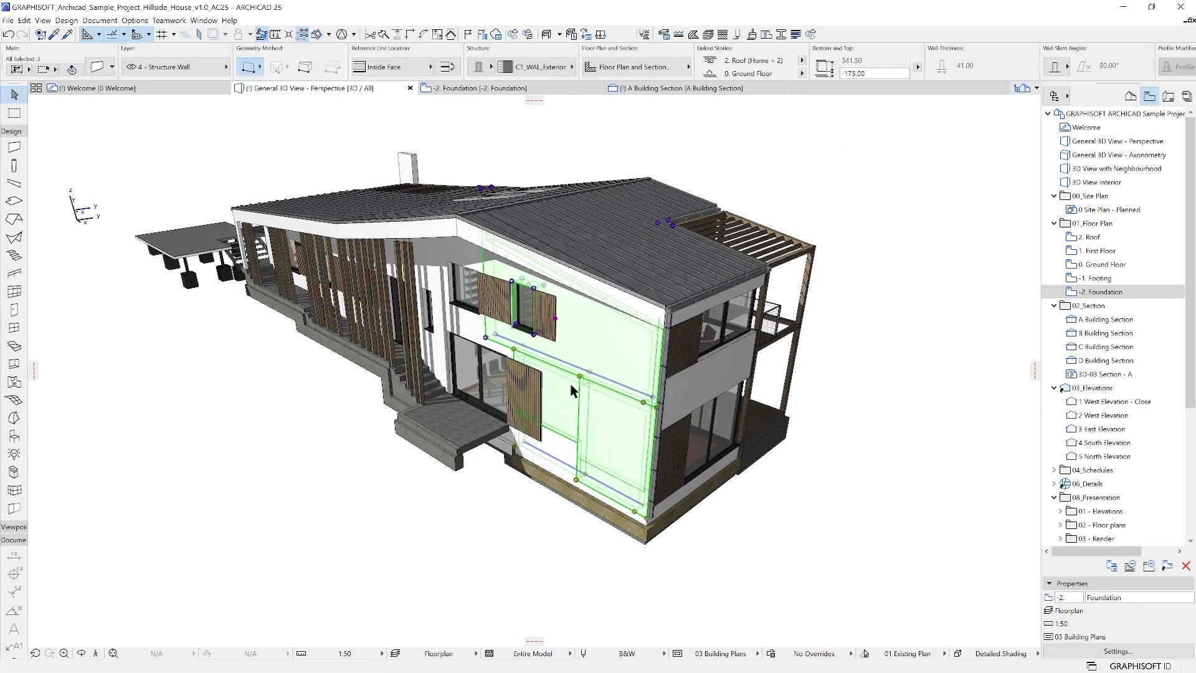
right_click(586, 337)
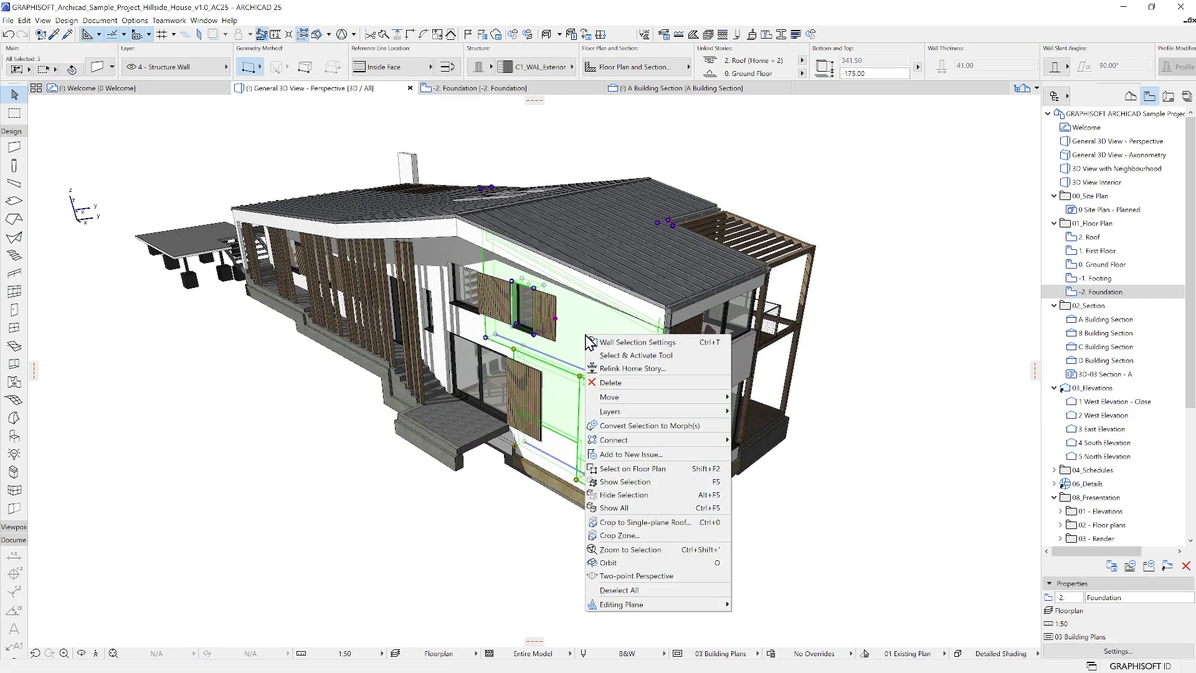
left_click(630, 494)
scroll(638, 369, "up", 10)
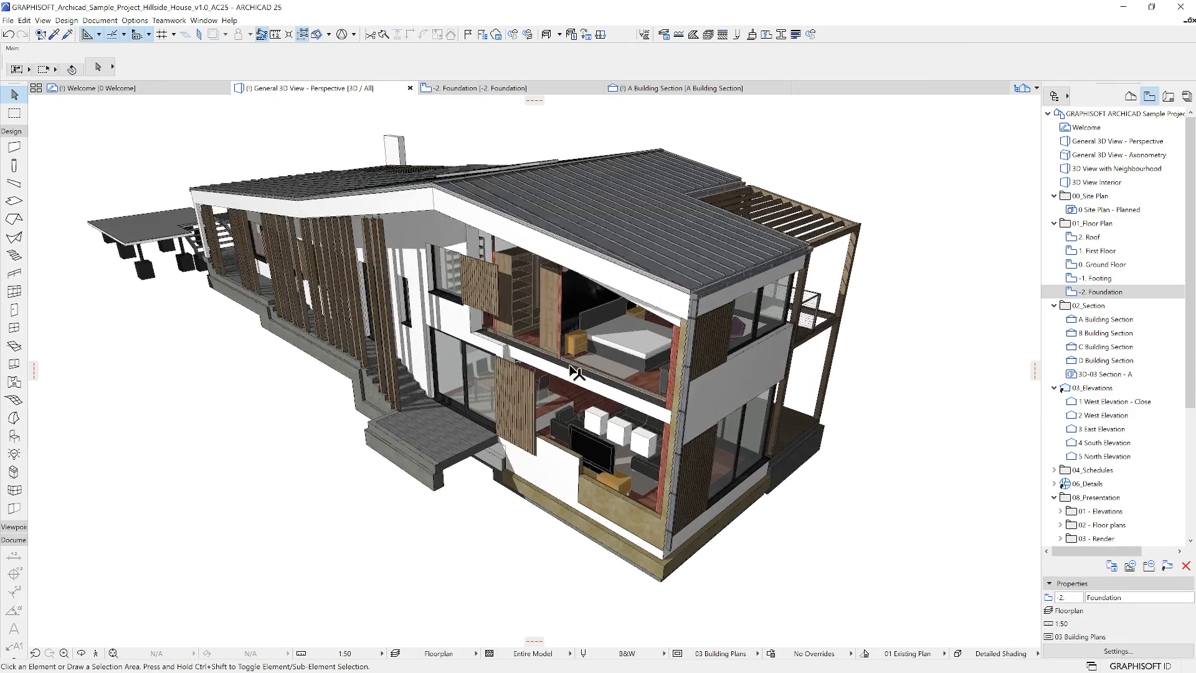
scroll(637, 369, "up", 5)
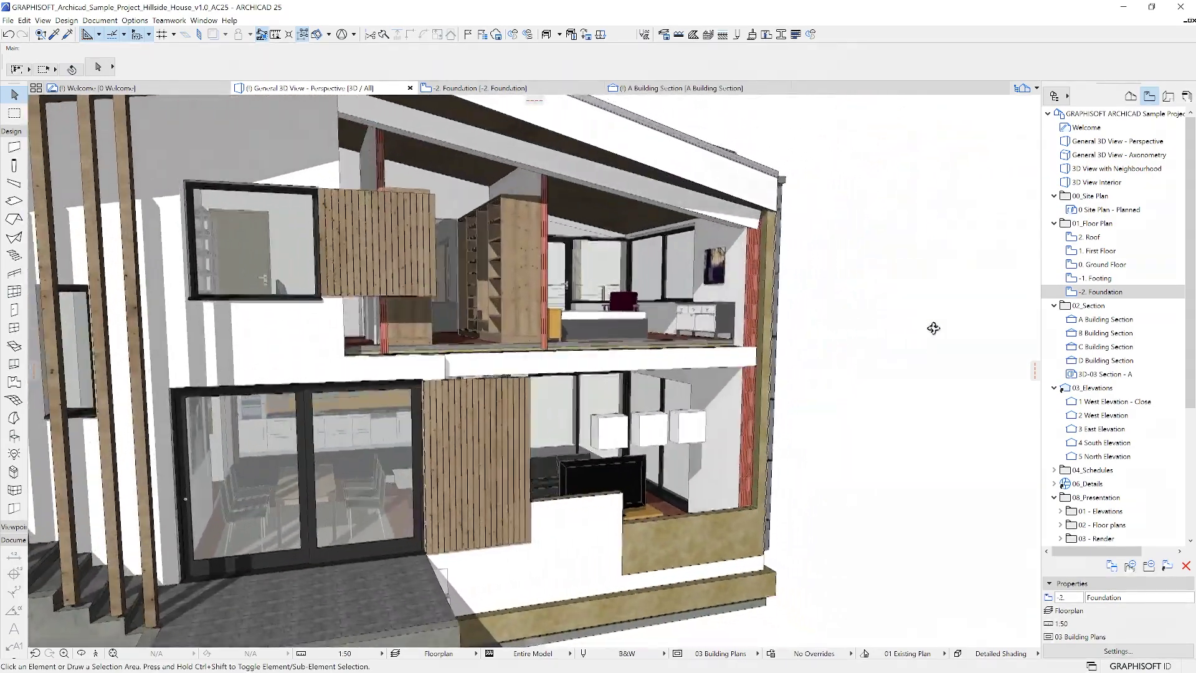
Restore the display of all elements in the 3D view
right_click(896, 256)
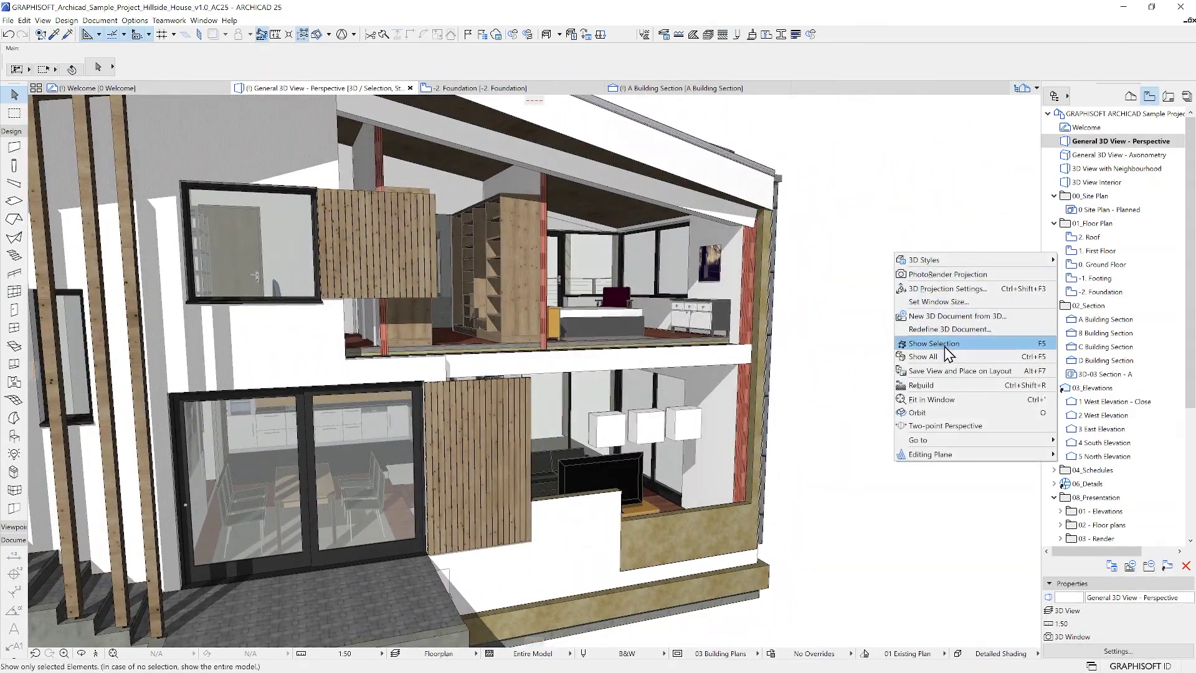
left_click(927, 356)
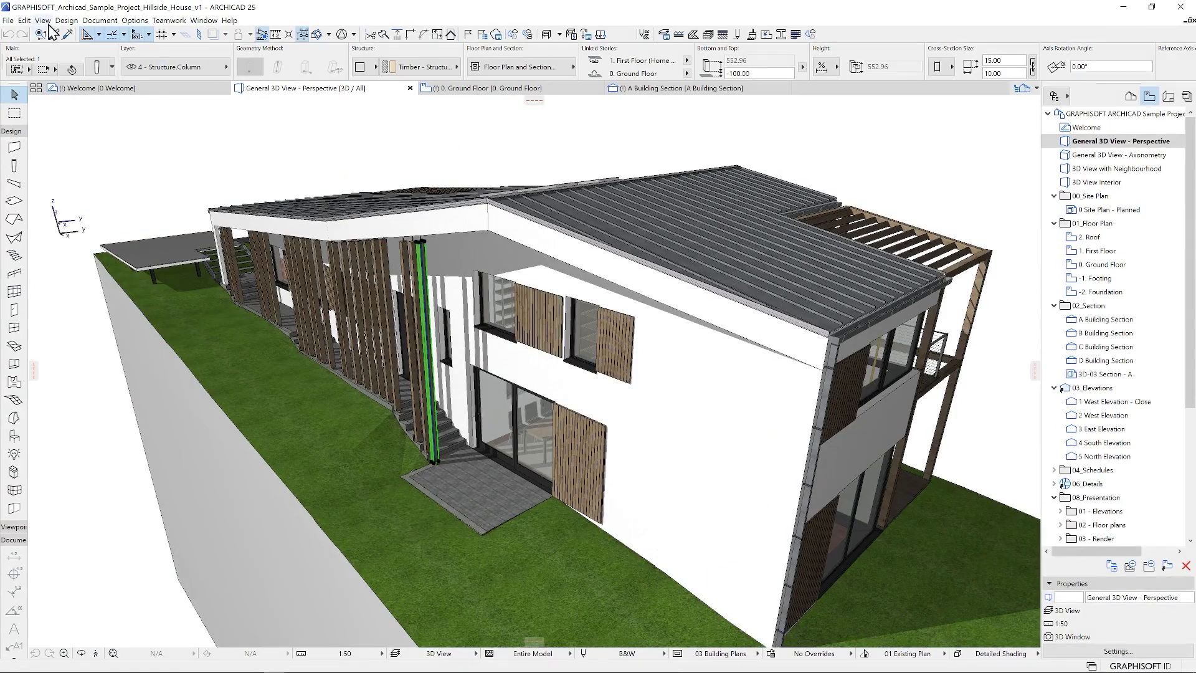
left_click(25, 20)
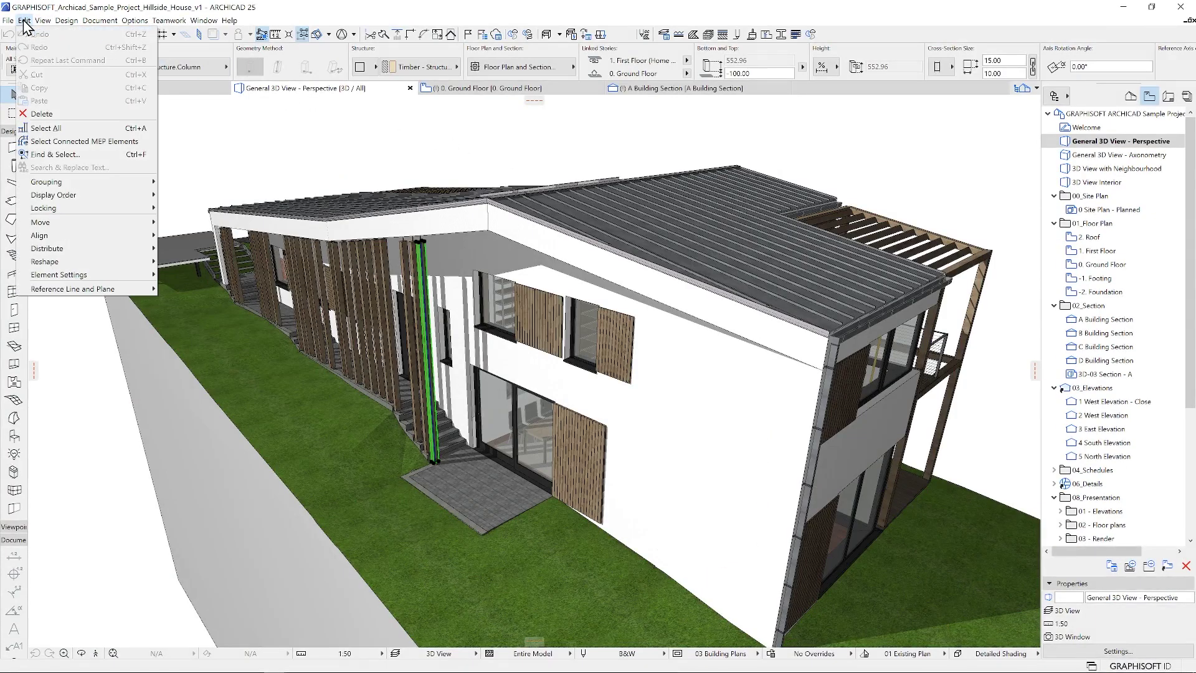
mouse_move(112, 225)
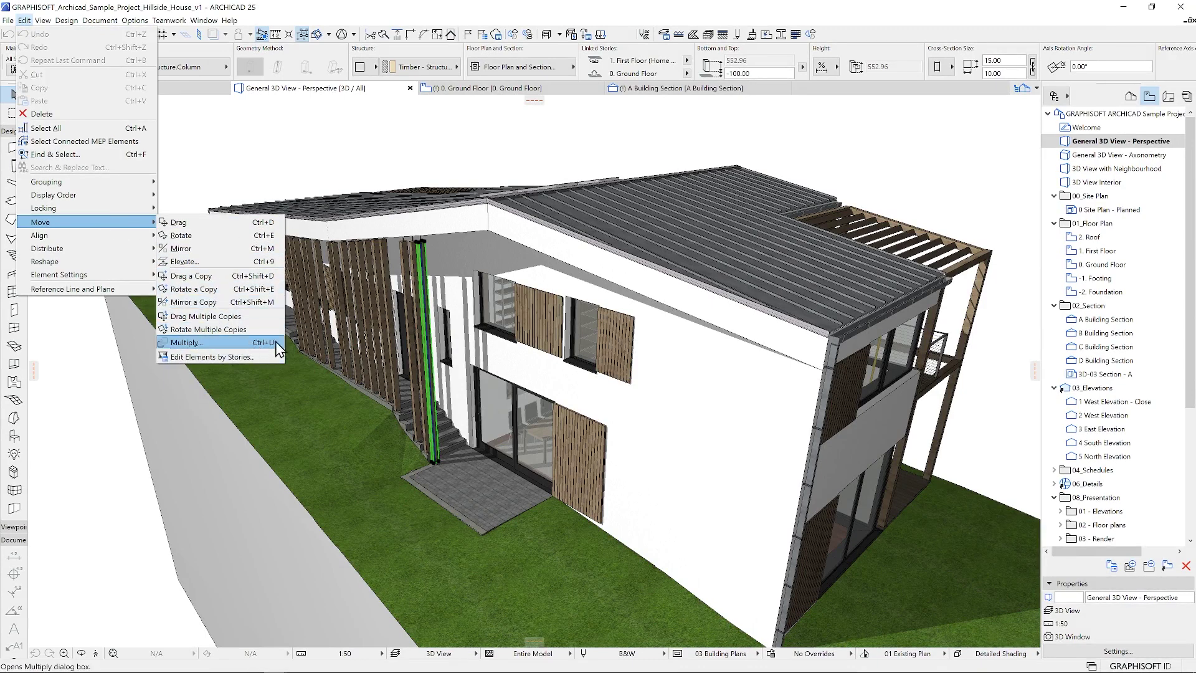
left_click(264, 135)
Open the Work Environment's Keyboard Shortcuts settings and examine the shortcuts assigned to Undo, Redo, Repeat Last Command, Cut and Copy
left_click(134, 20)
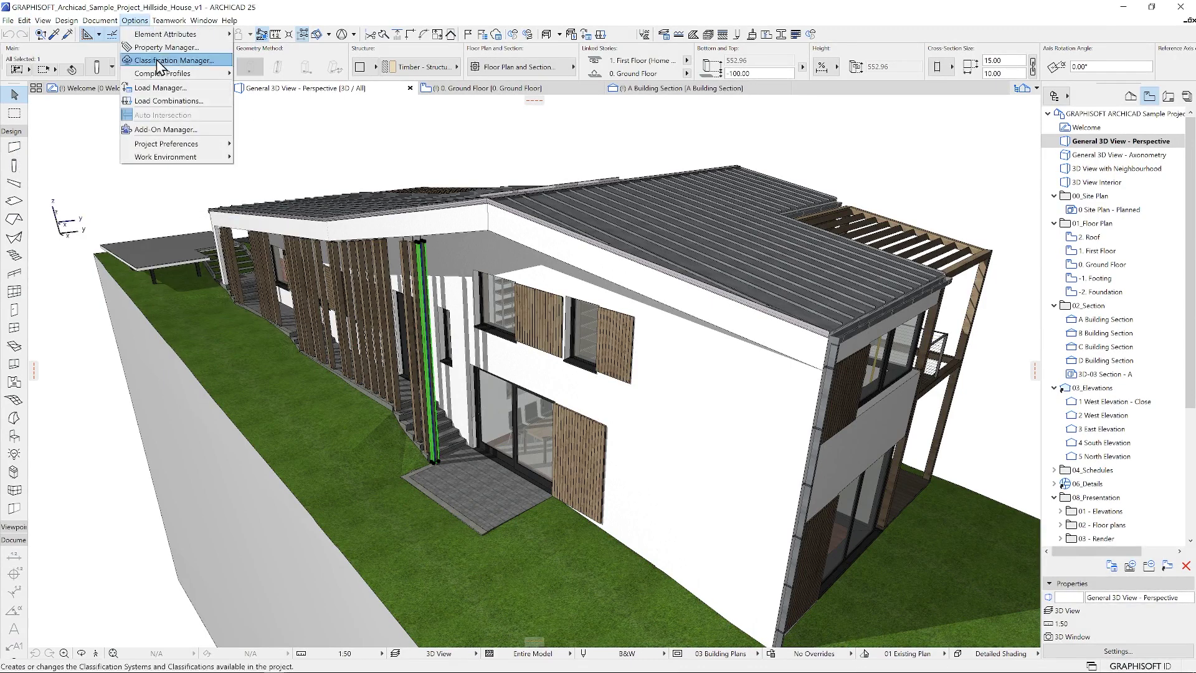
mouse_move(198, 163)
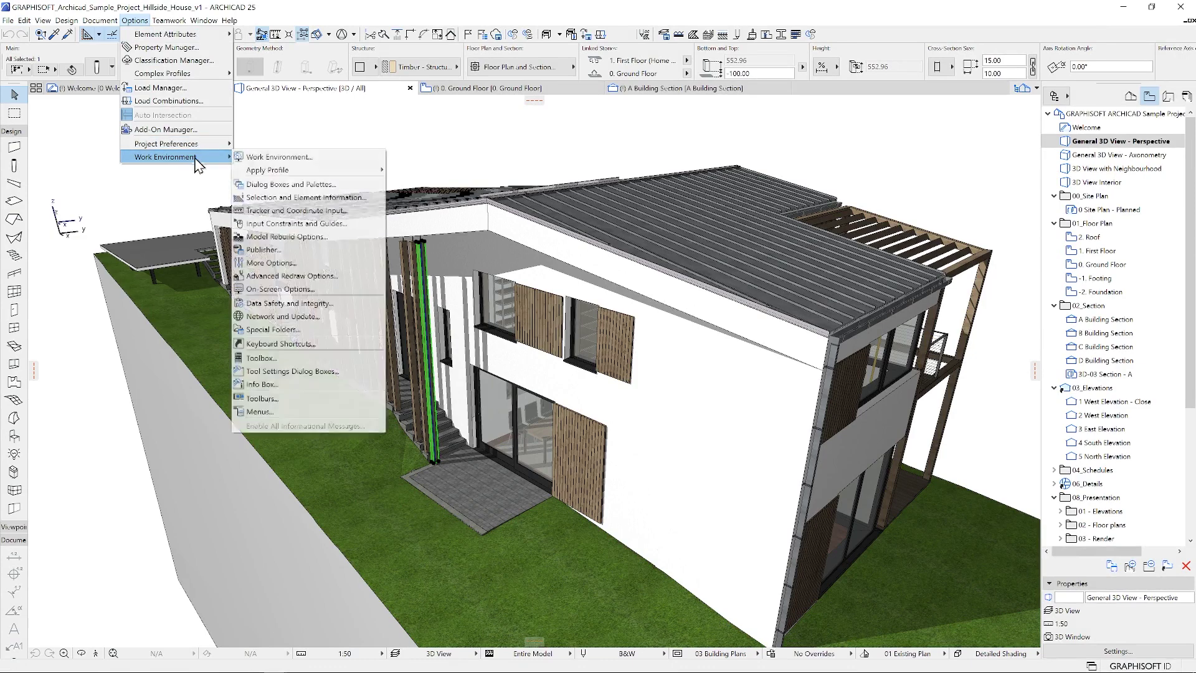
left_click(285, 345)
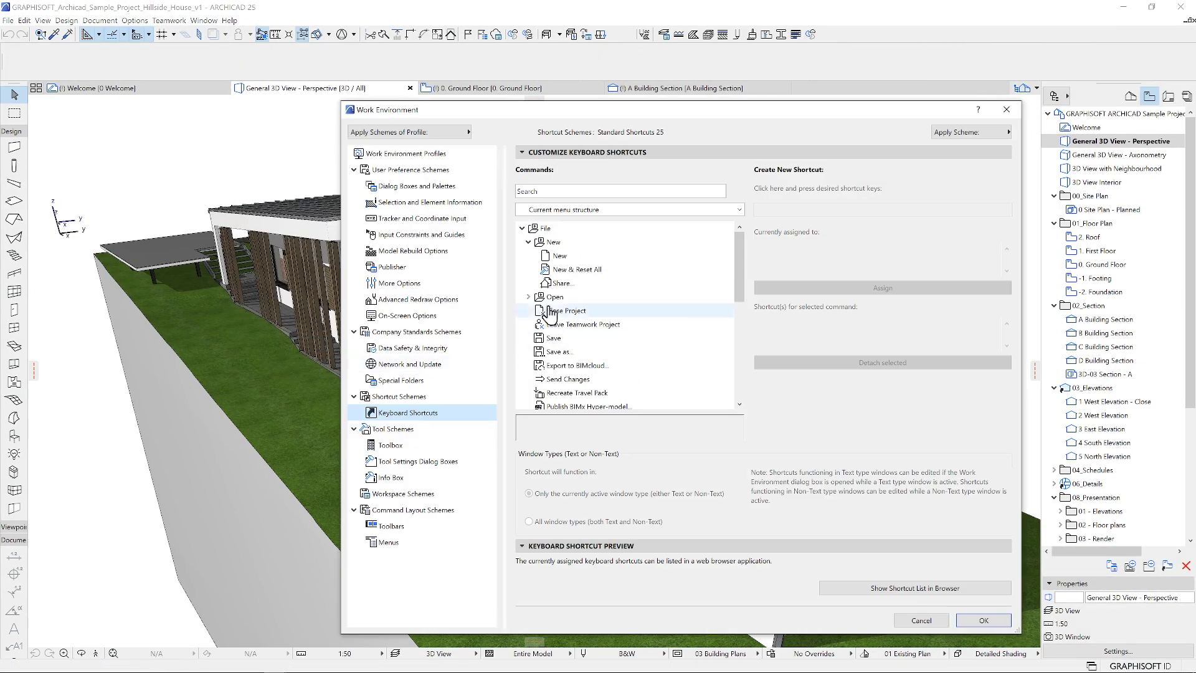
left_click(565, 257)
left_click(561, 282)
left_click_drag(738, 278, 737, 358)
left_click(522, 338)
left_click(564, 256)
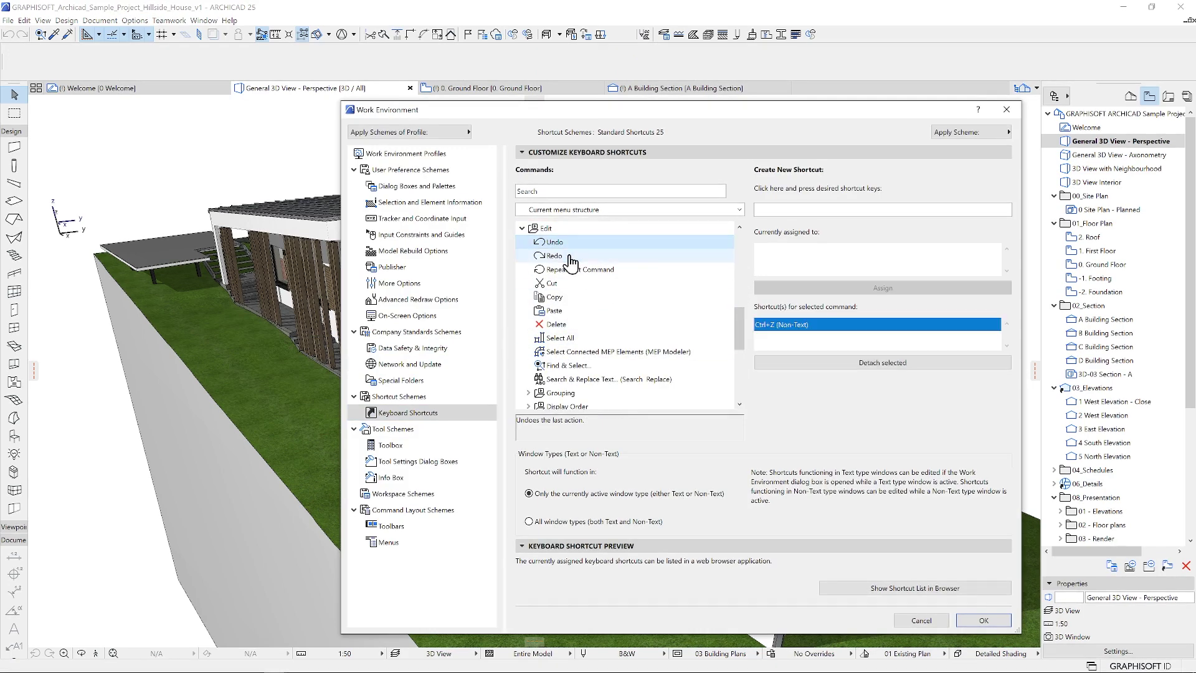
left_click(570, 270)
left_click(552, 283)
left_click(555, 296)
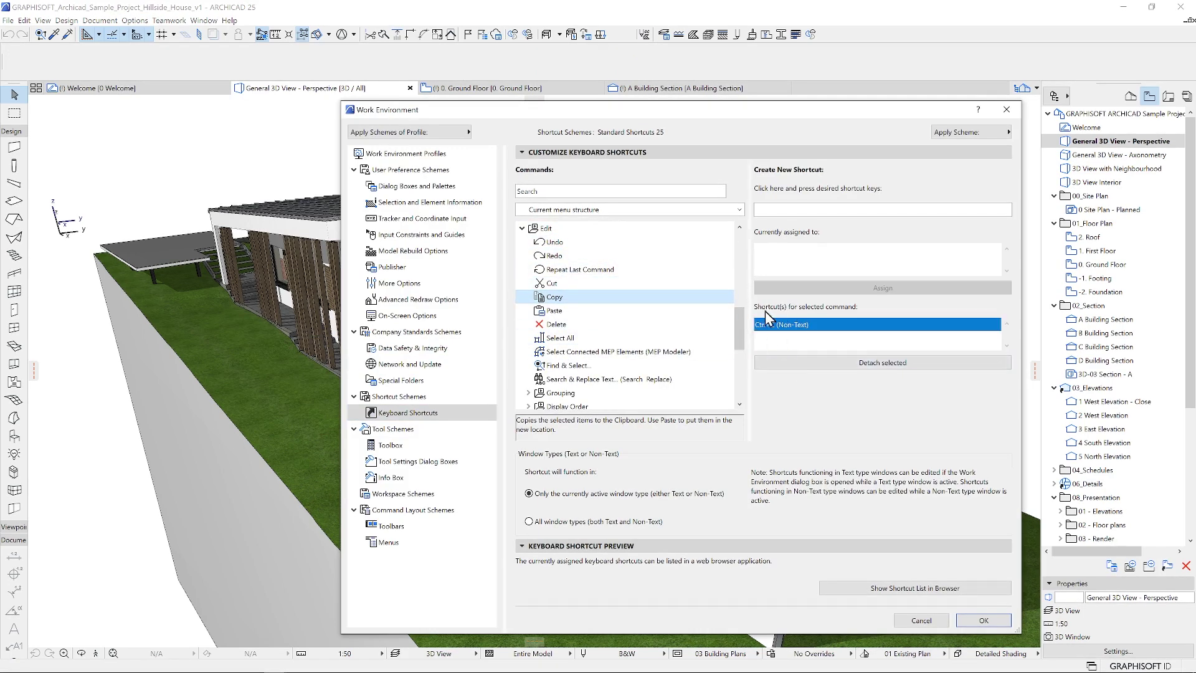